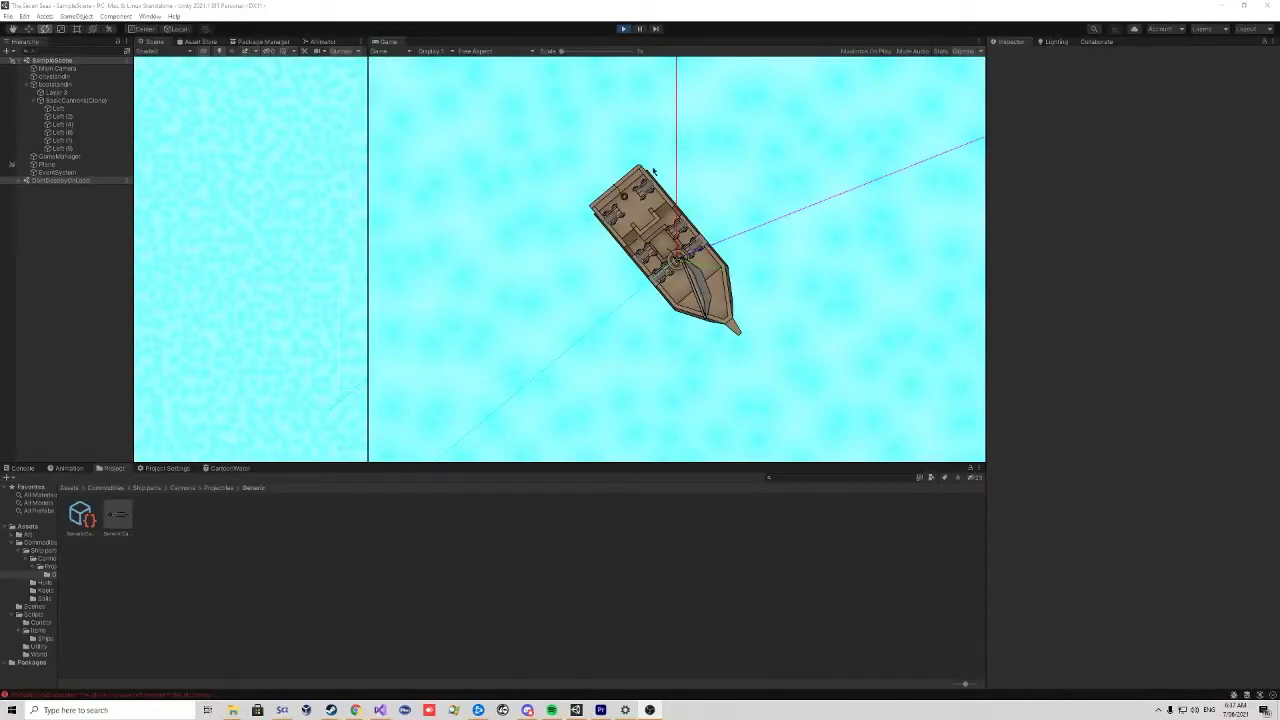
Restart the game in play mode and steer the ship to port, then back to starboard while sailing forward.
click(622, 29)
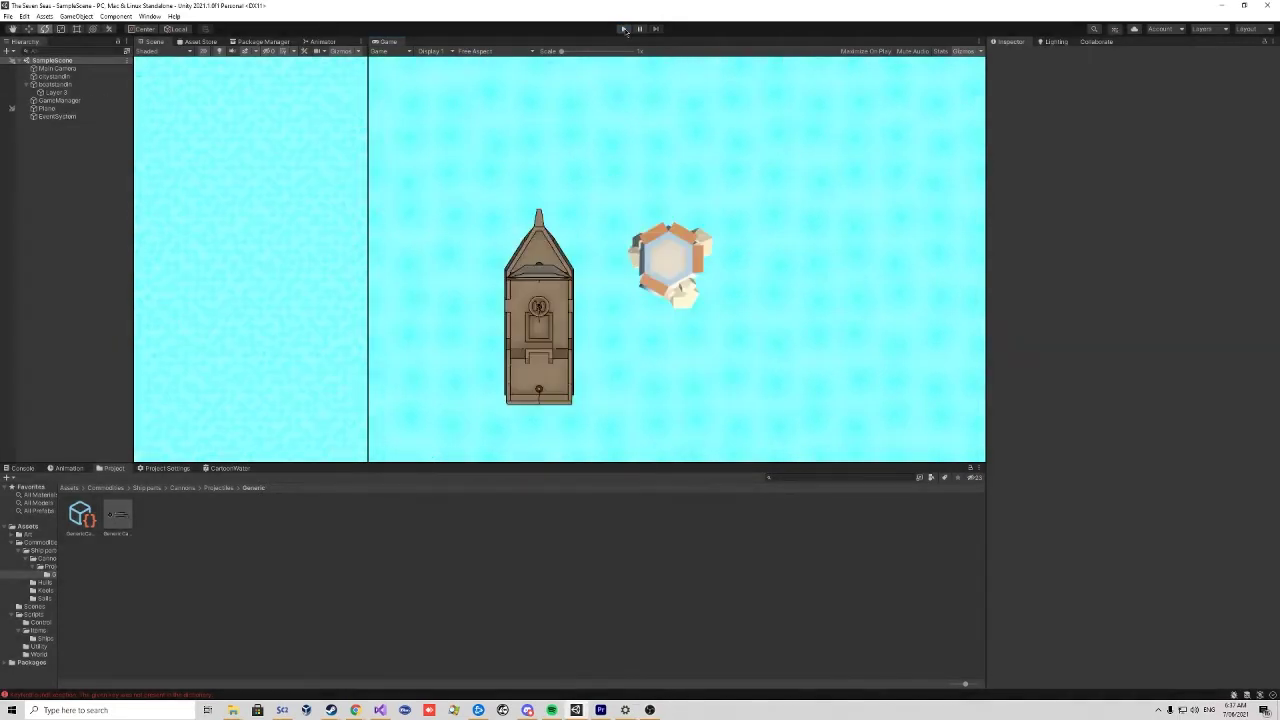
click(622, 29)
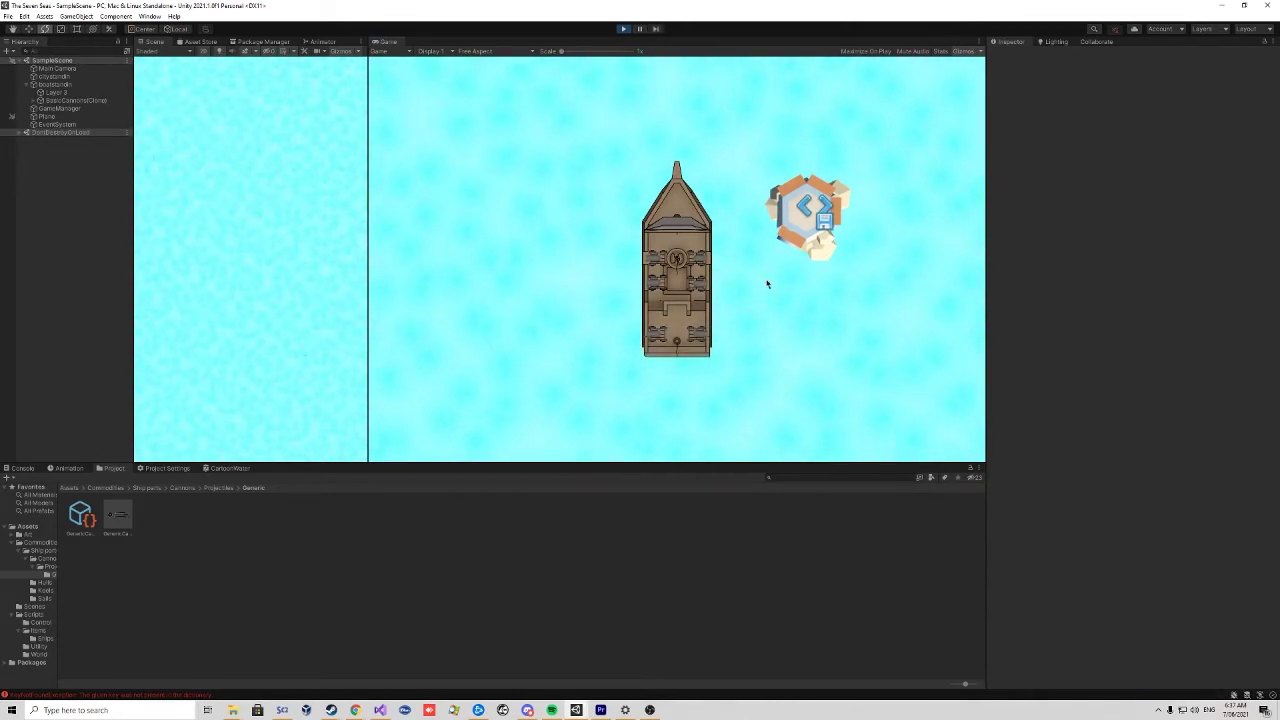
key(a)
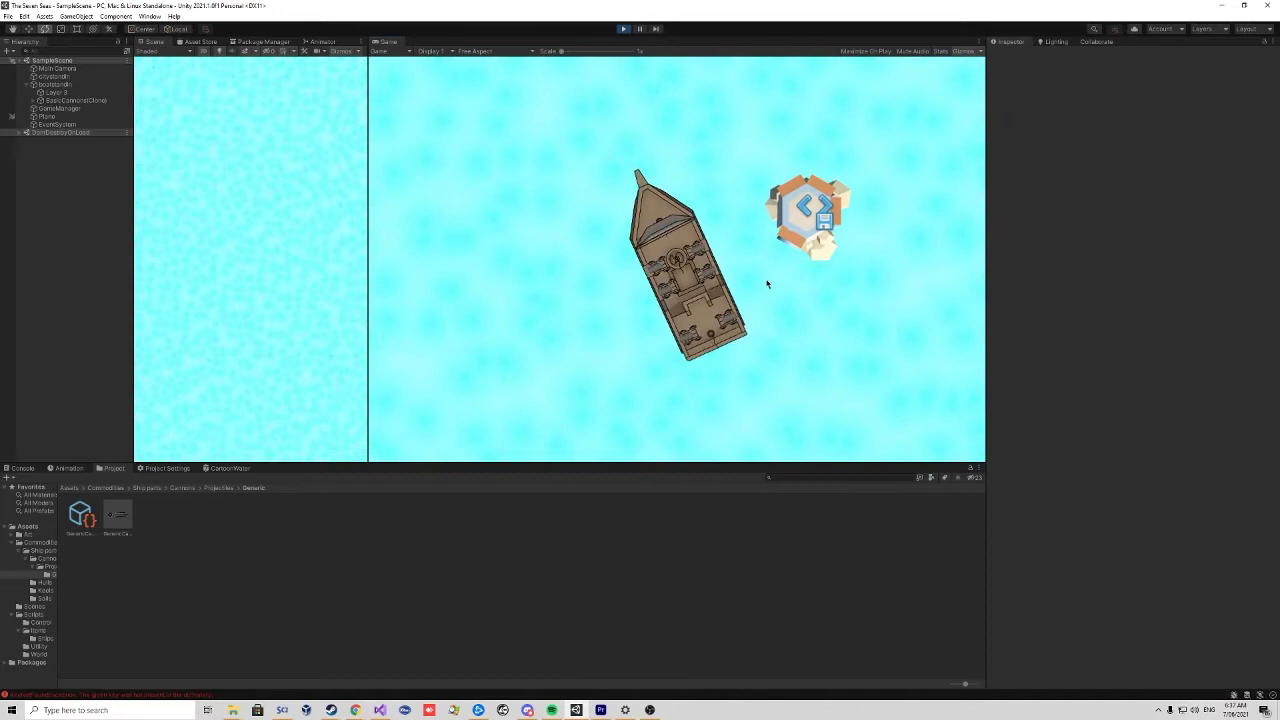
key(d)
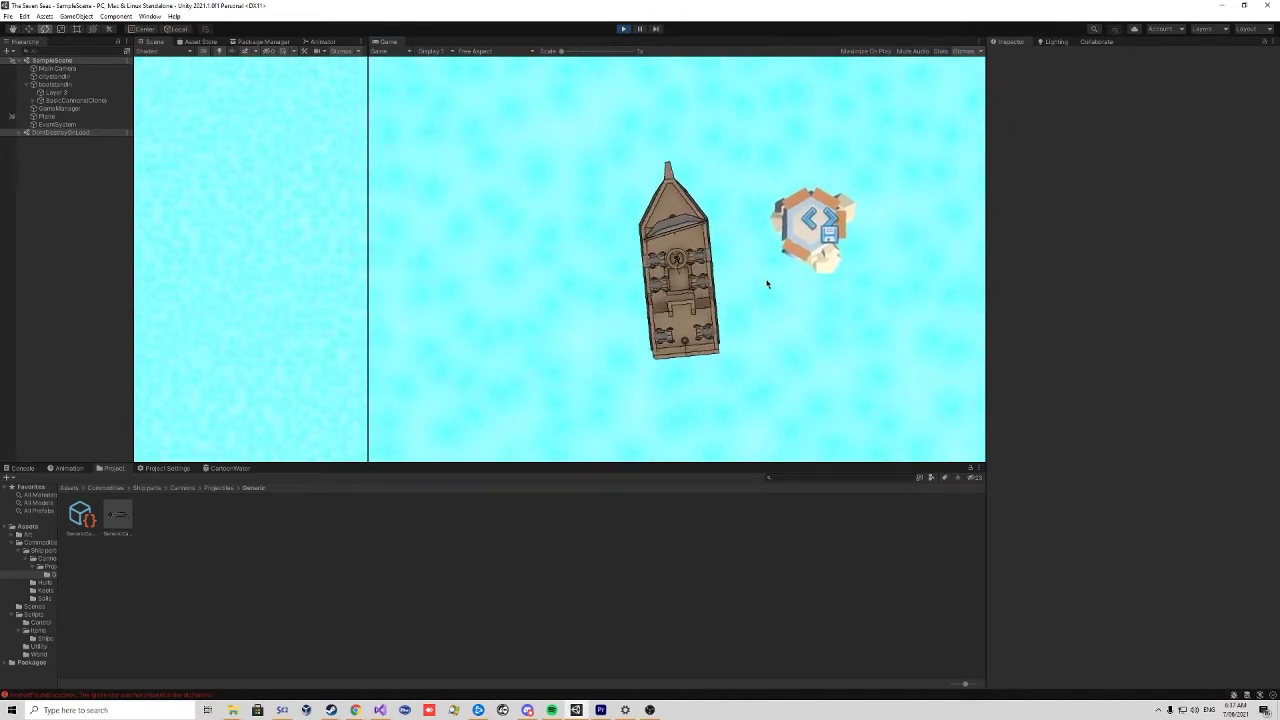
key(w)
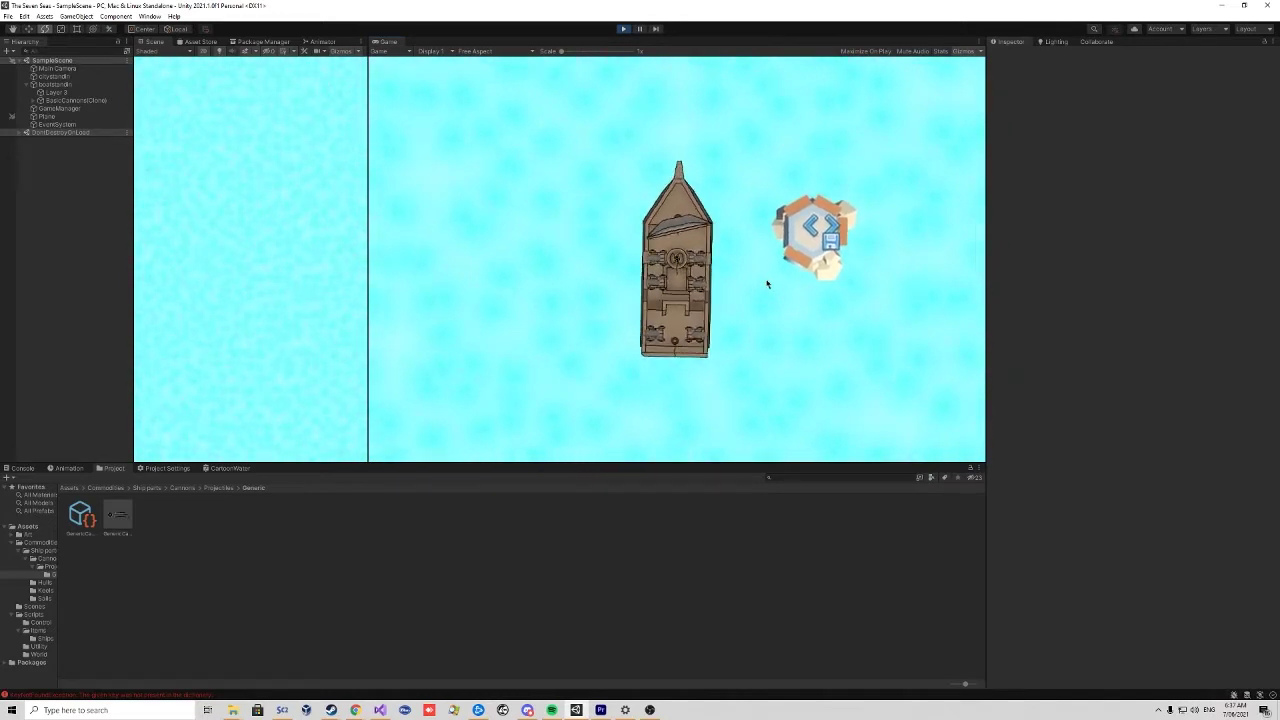
Display the boatstandin object's physics and ship controller settings, and turn the ship to starboard, then partly back to port.
click(74, 85)
scroll(1128, 450, down, 3)
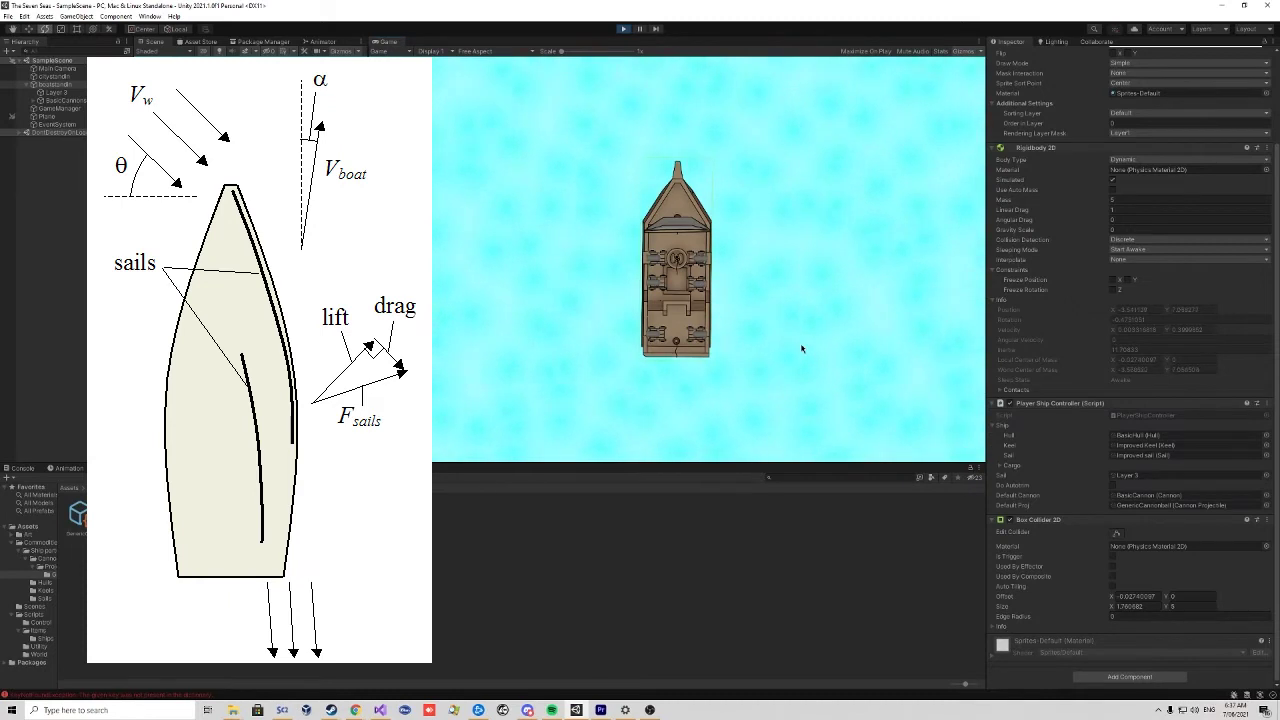
key(d)
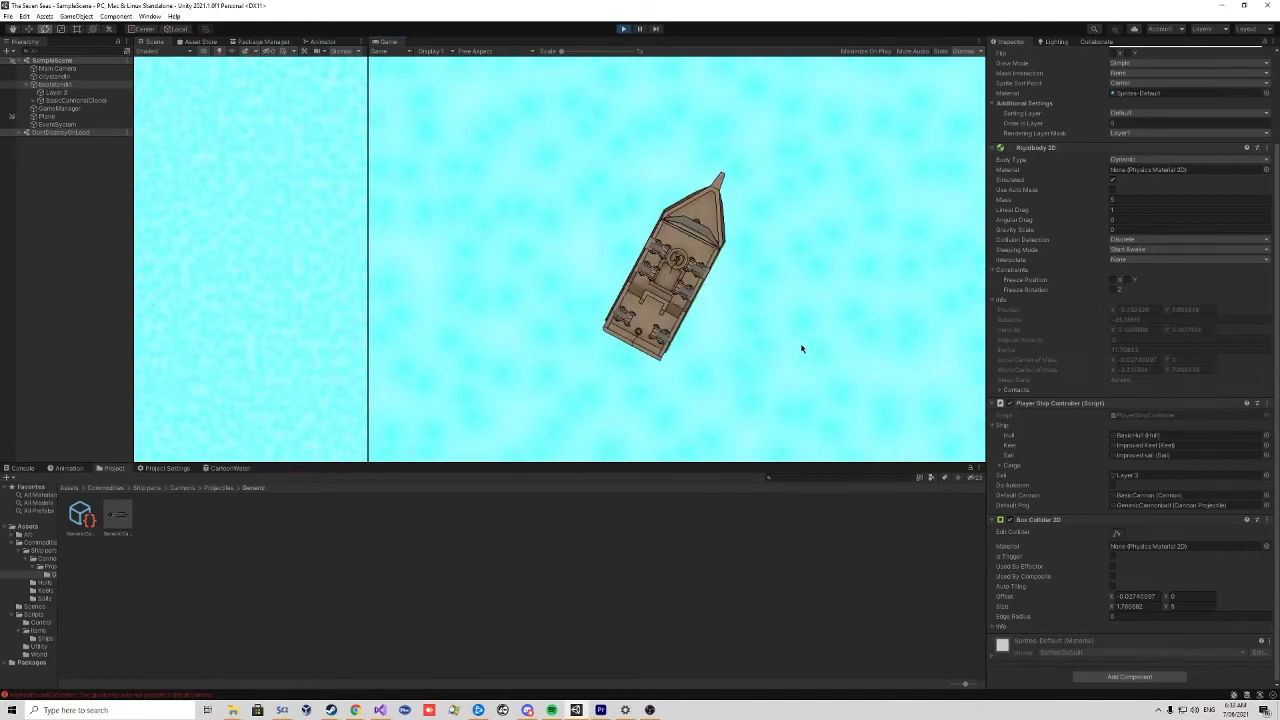
key(a)
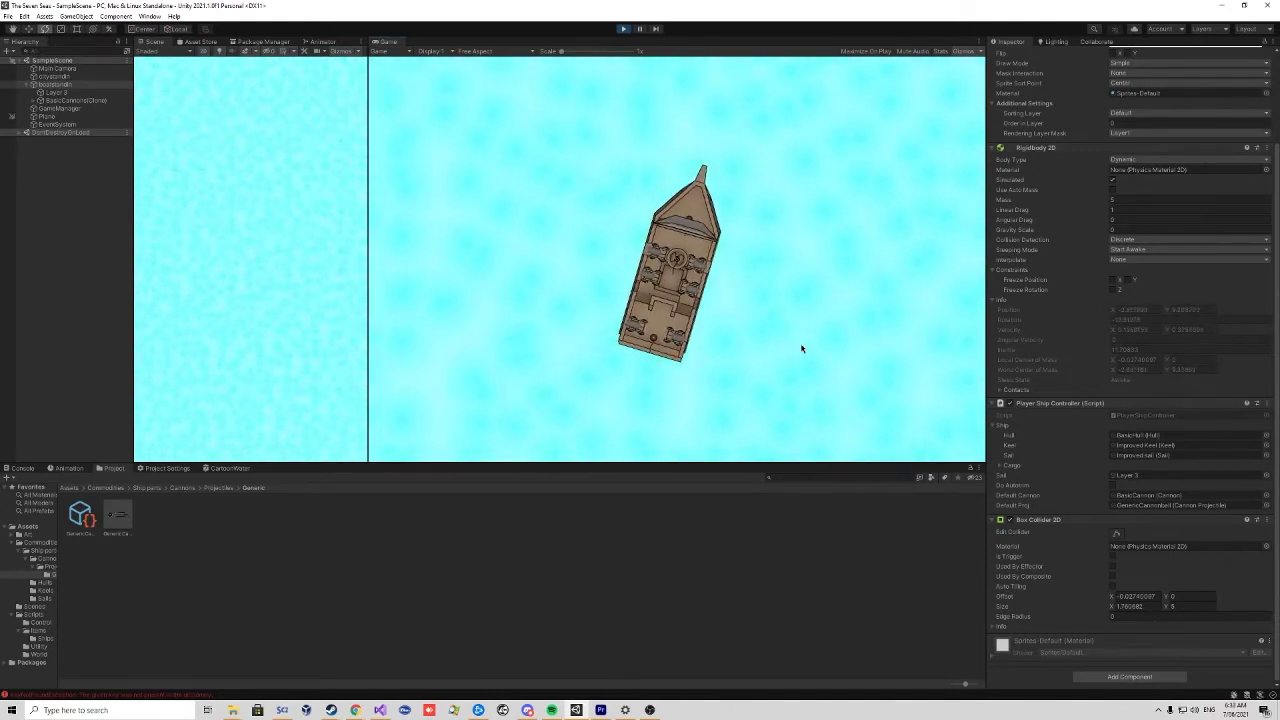
key(a)
key(d)
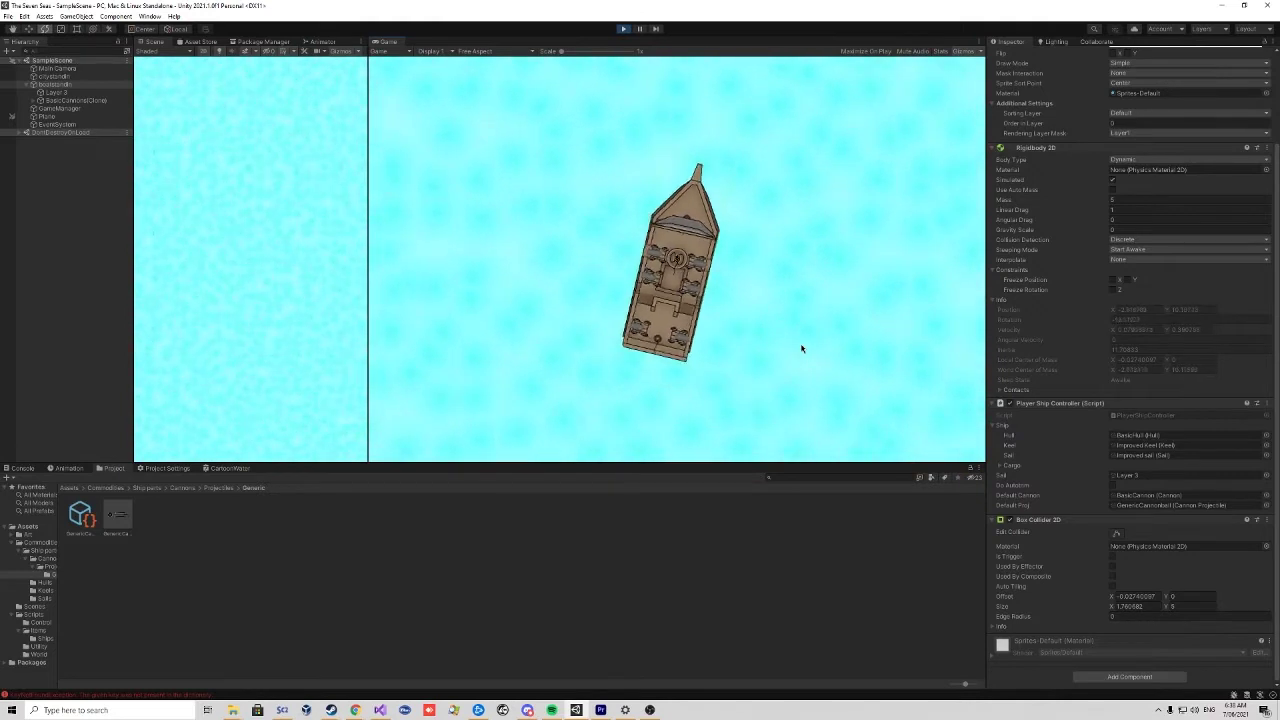
Frame boatstandin in the Scene view and sail the ship forward with a slight turn to port.
double_click(55, 84)
scroll(290, 262, down, 5)
click(598, 226)
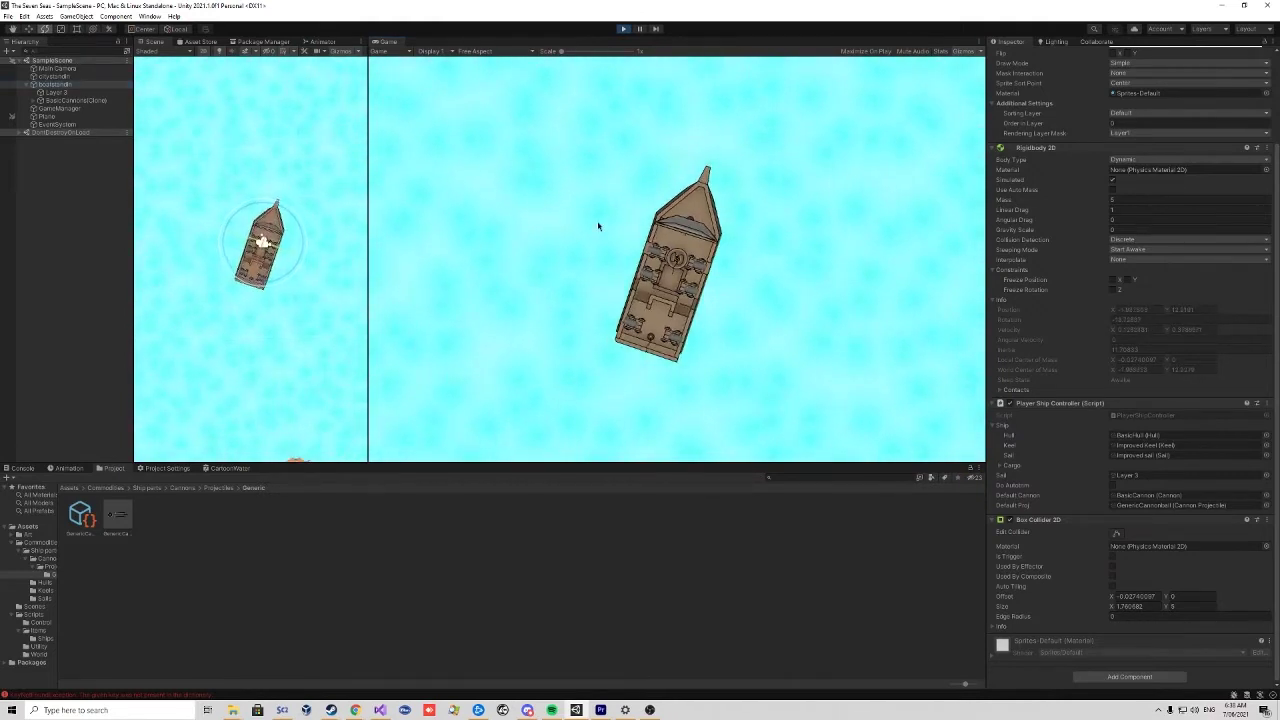
key(a)
key(w)
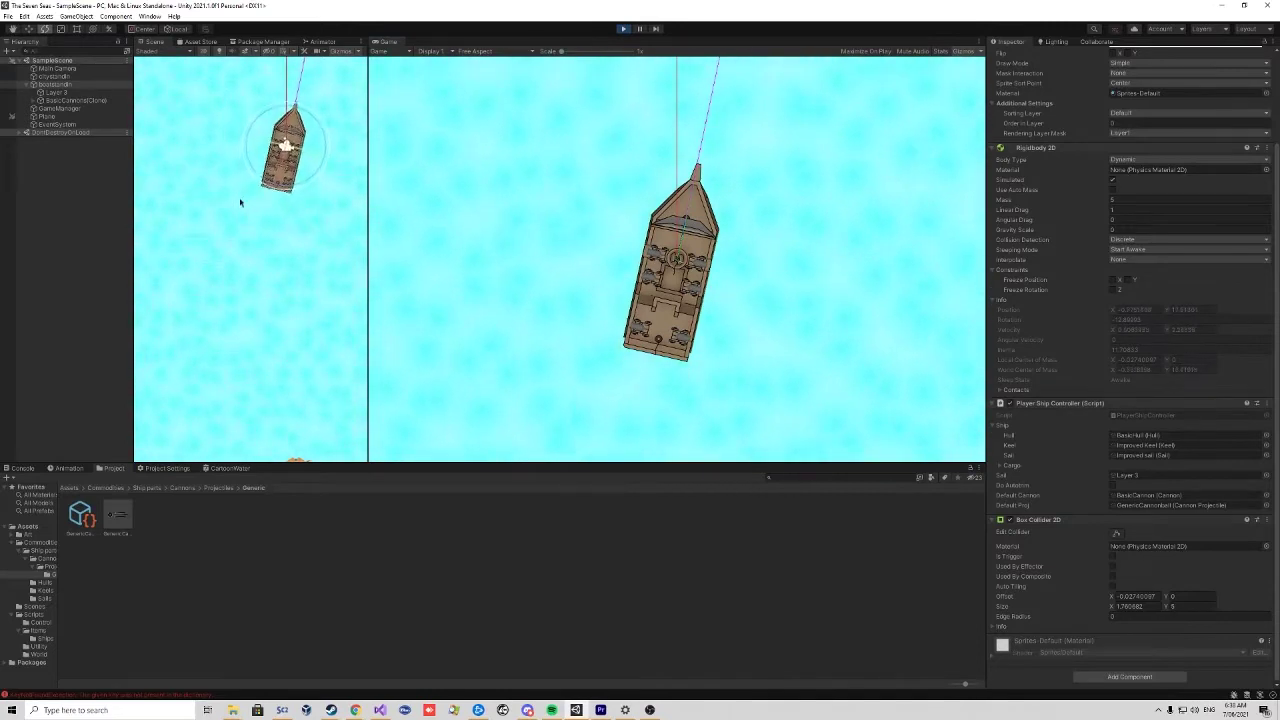
Follow the moving ship in the Scene view and turn it to starboard onto a diagonal heading.
middle_drag(240, 203, 238, 398)
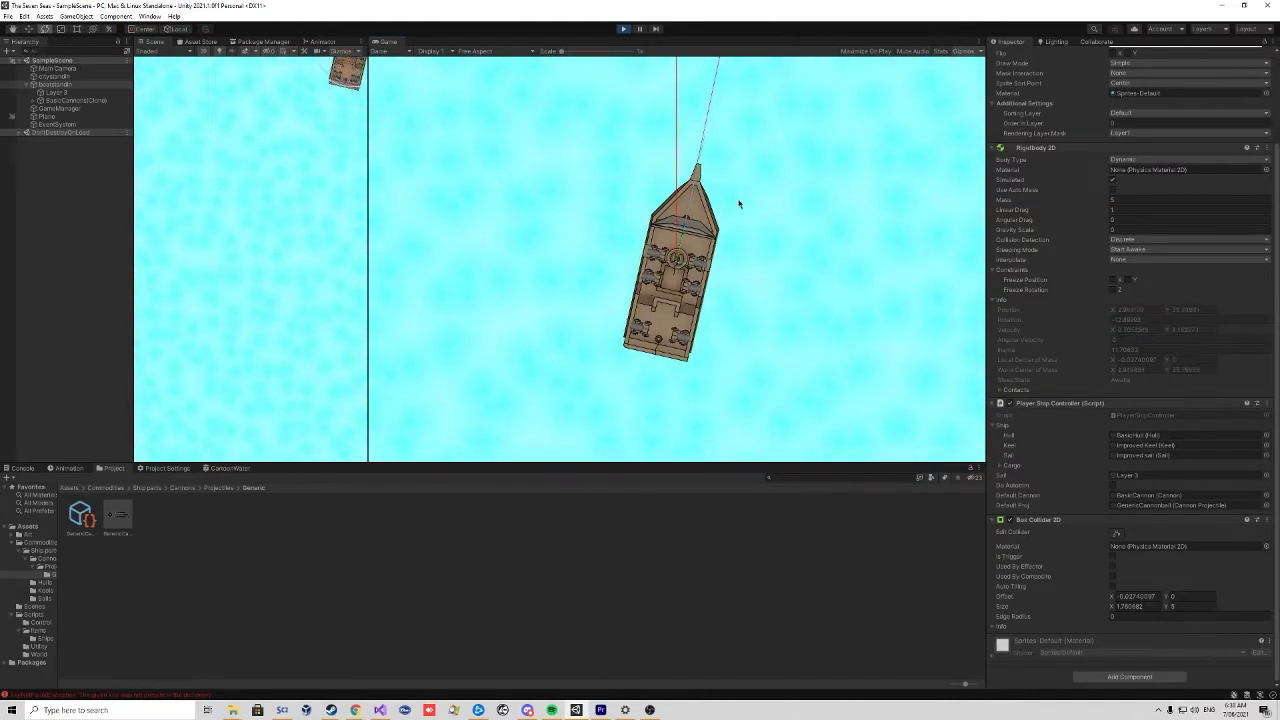
middle_drag(297, 123, 234, 389)
scroll(234, 389, down, 3)
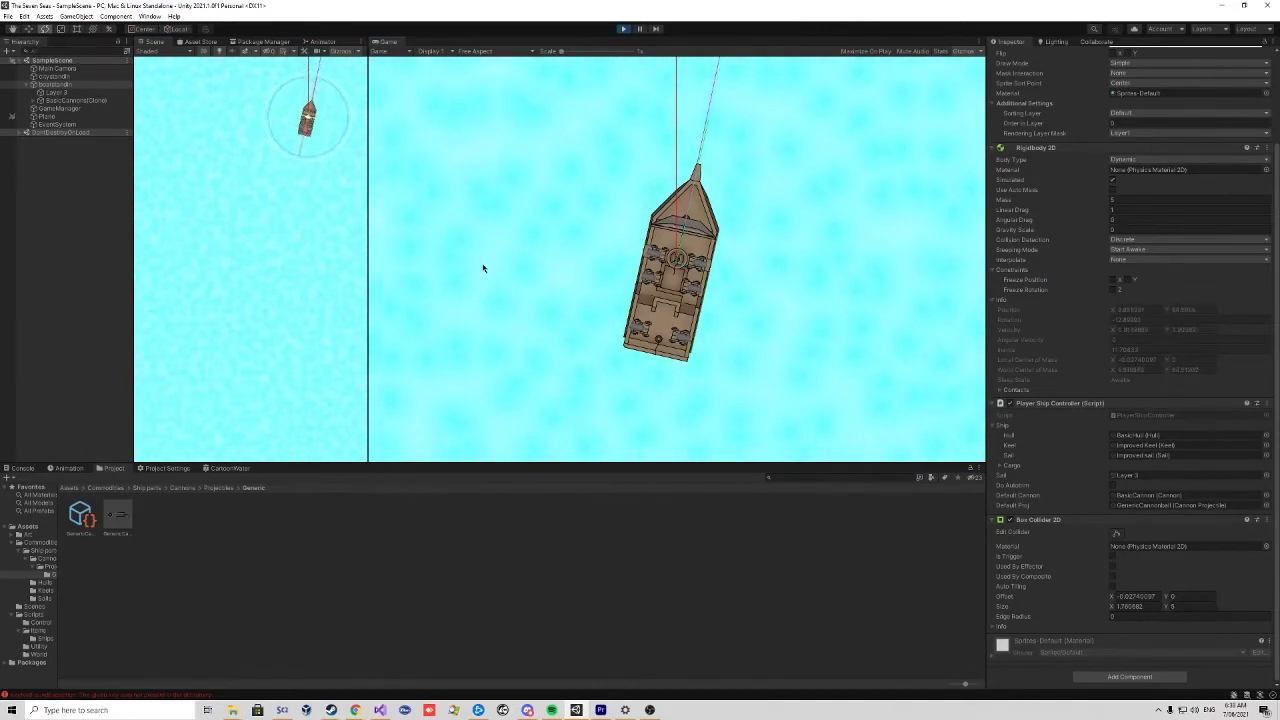
key(d)
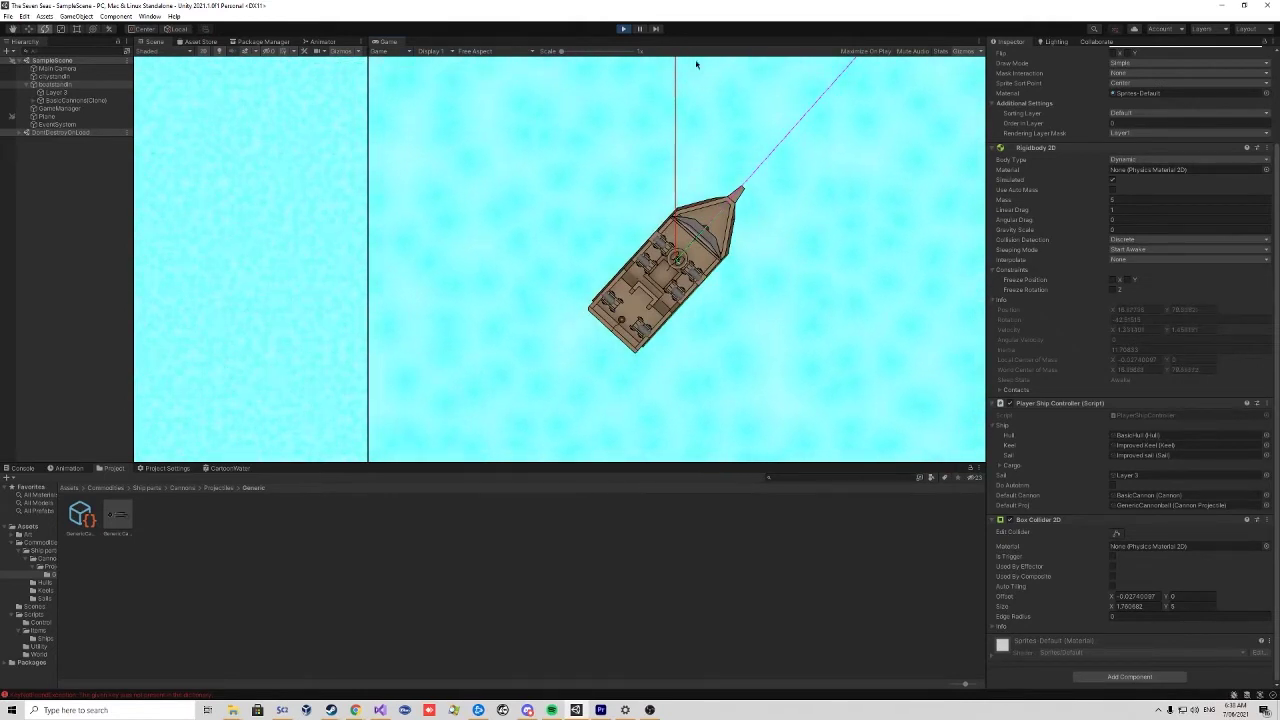
Examine the coloured force lines on the ship in the Scene view while following it along its diagonal course.
click(306, 331)
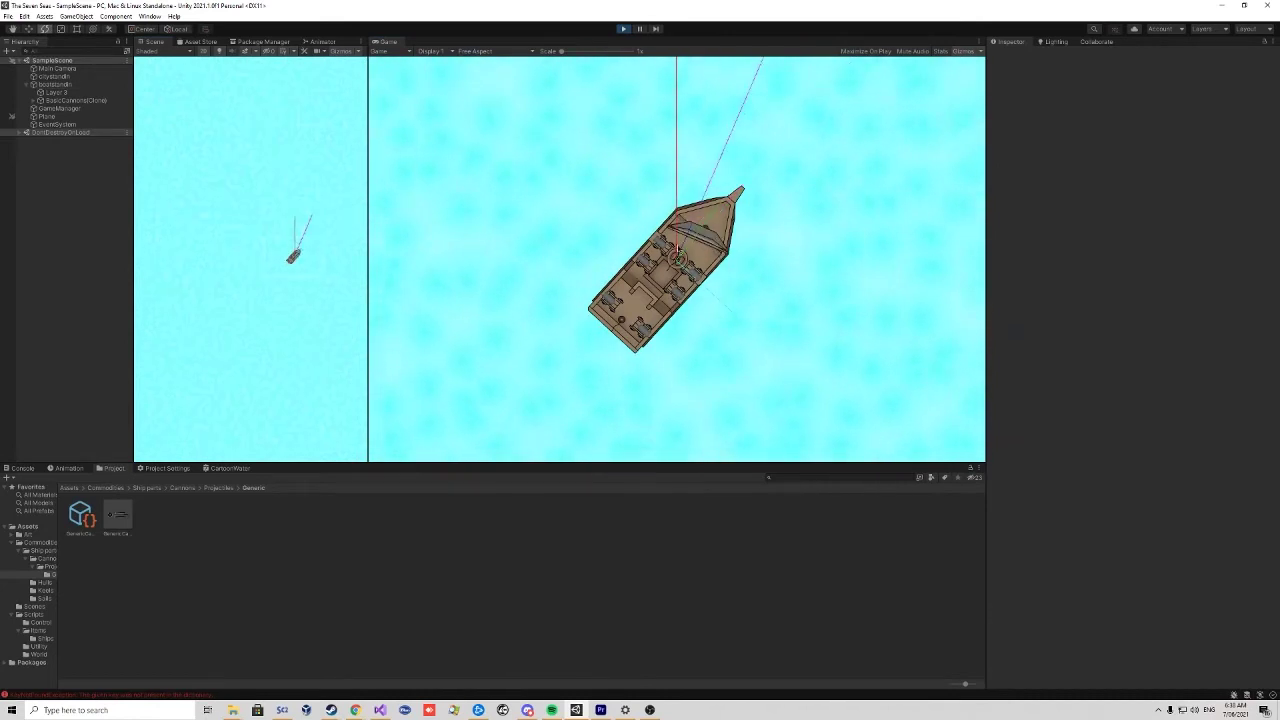
scroll(351, 225, up, 5)
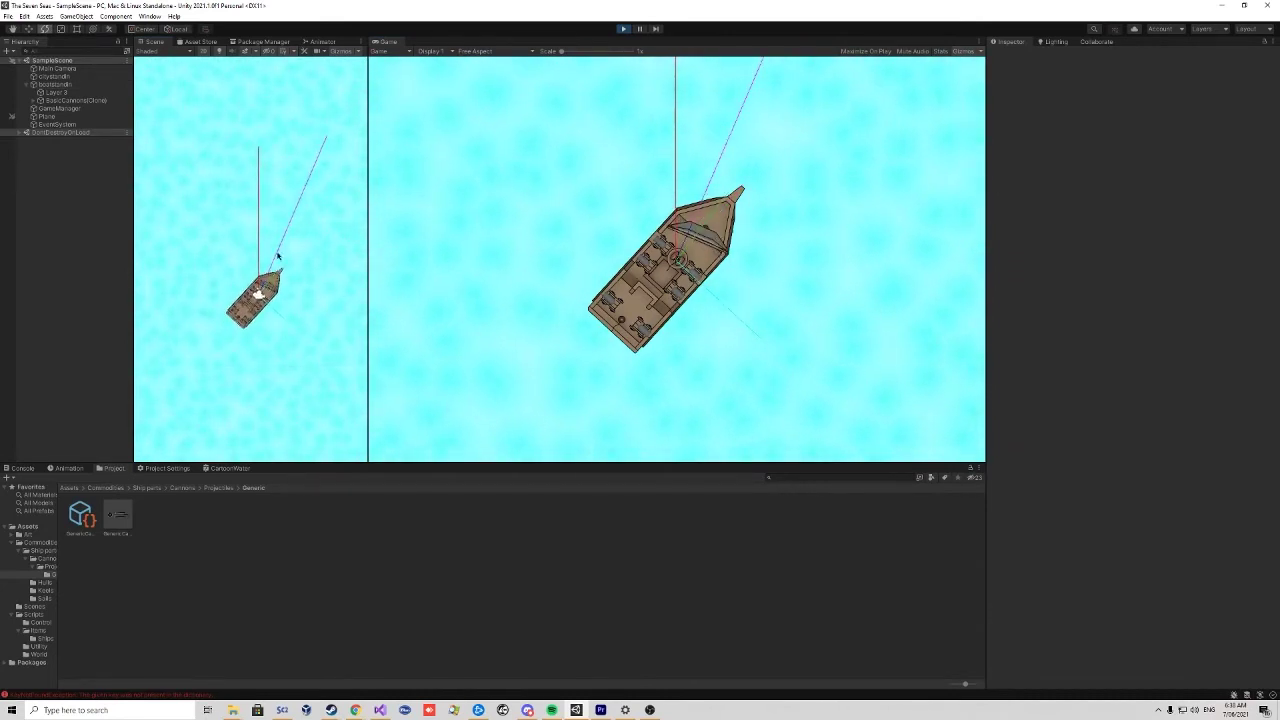
scroll(323, 210, up, 4)
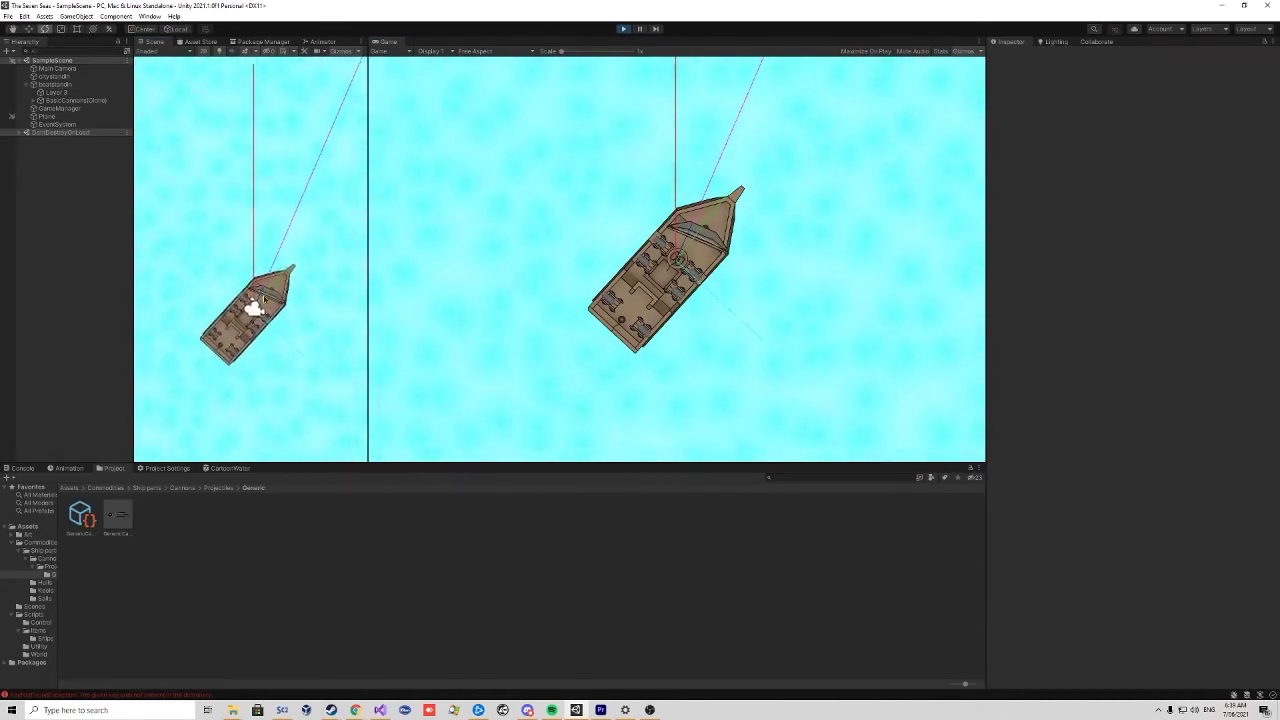
middle_drag(236, 321, 188, 369)
middle_drag(232, 314, 180, 410)
scroll(182, 410, down, 4)
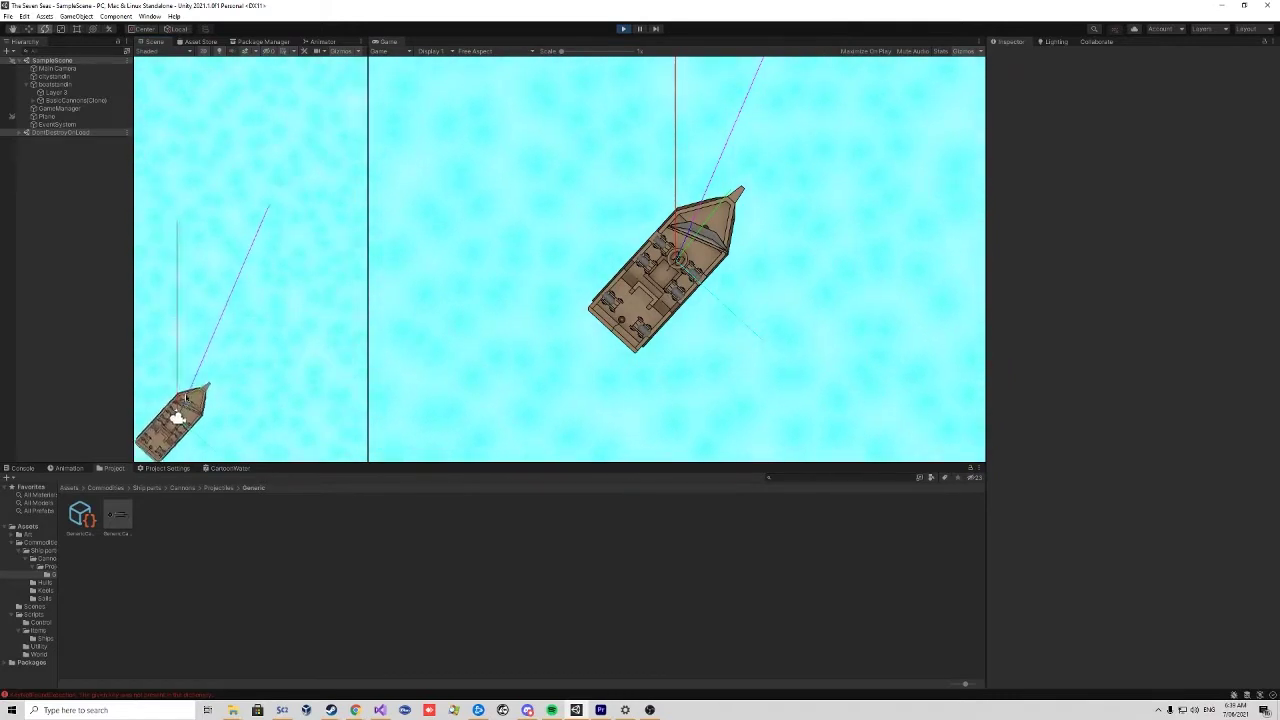
middle_drag(246, 340, 177, 415)
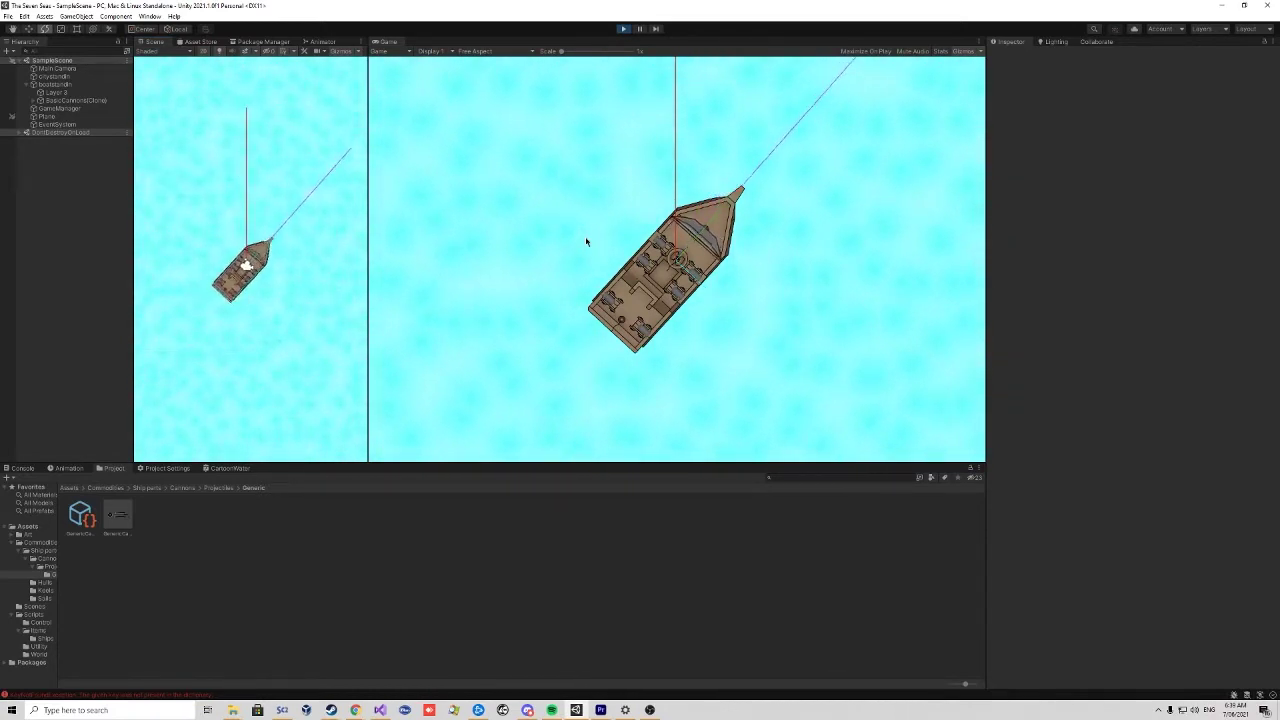
middle_drag(291, 259, 170, 380)
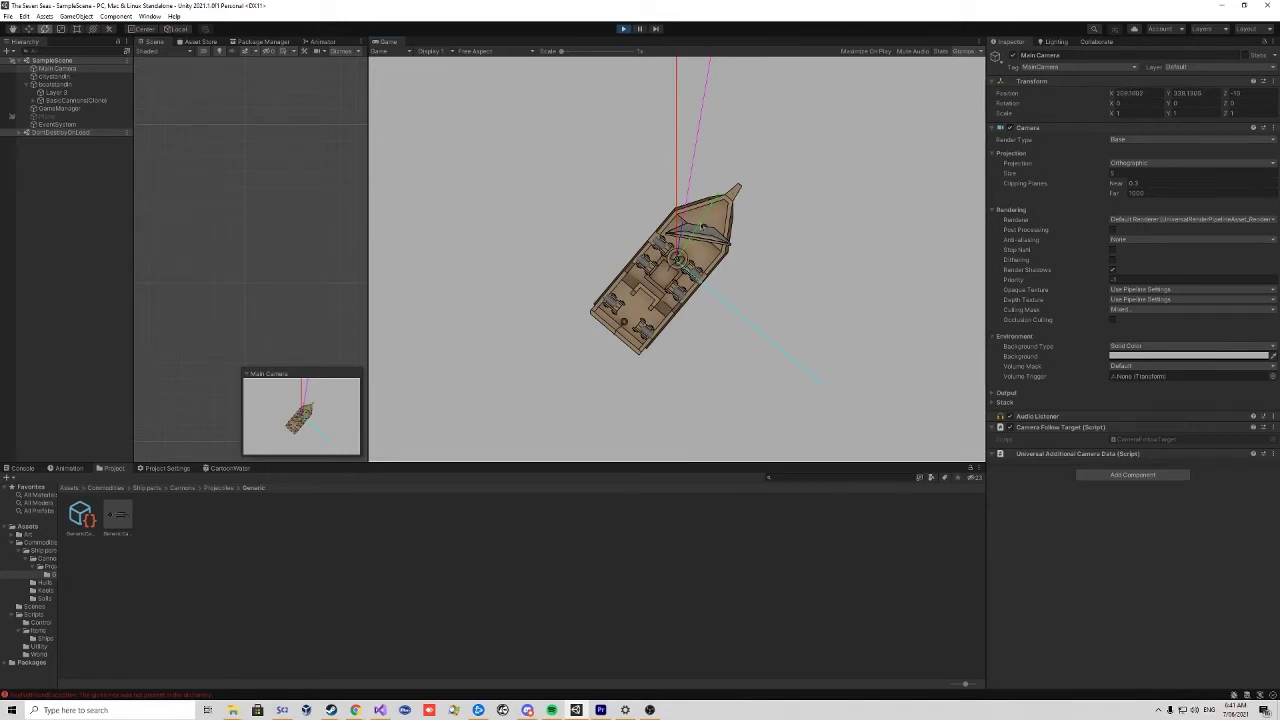
Turn the ship to port and set the Improved Keel asset's drag coefficient to 0.
key(a)
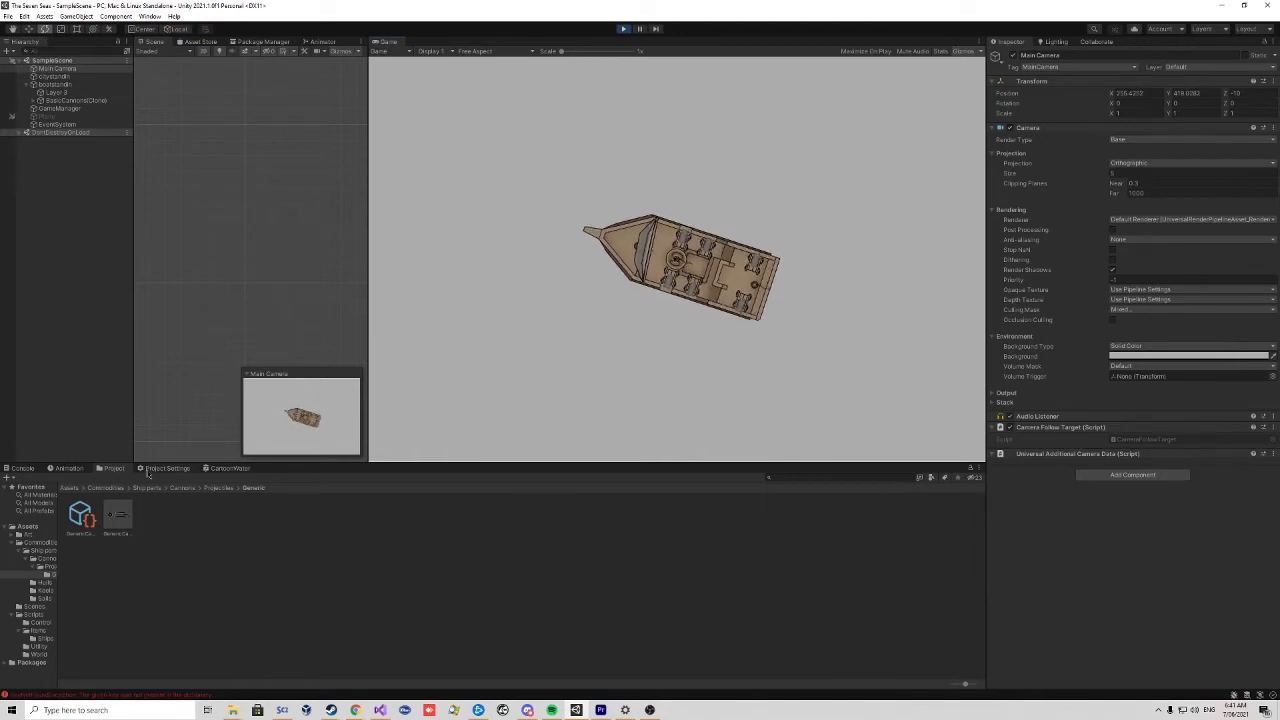
click(117, 518)
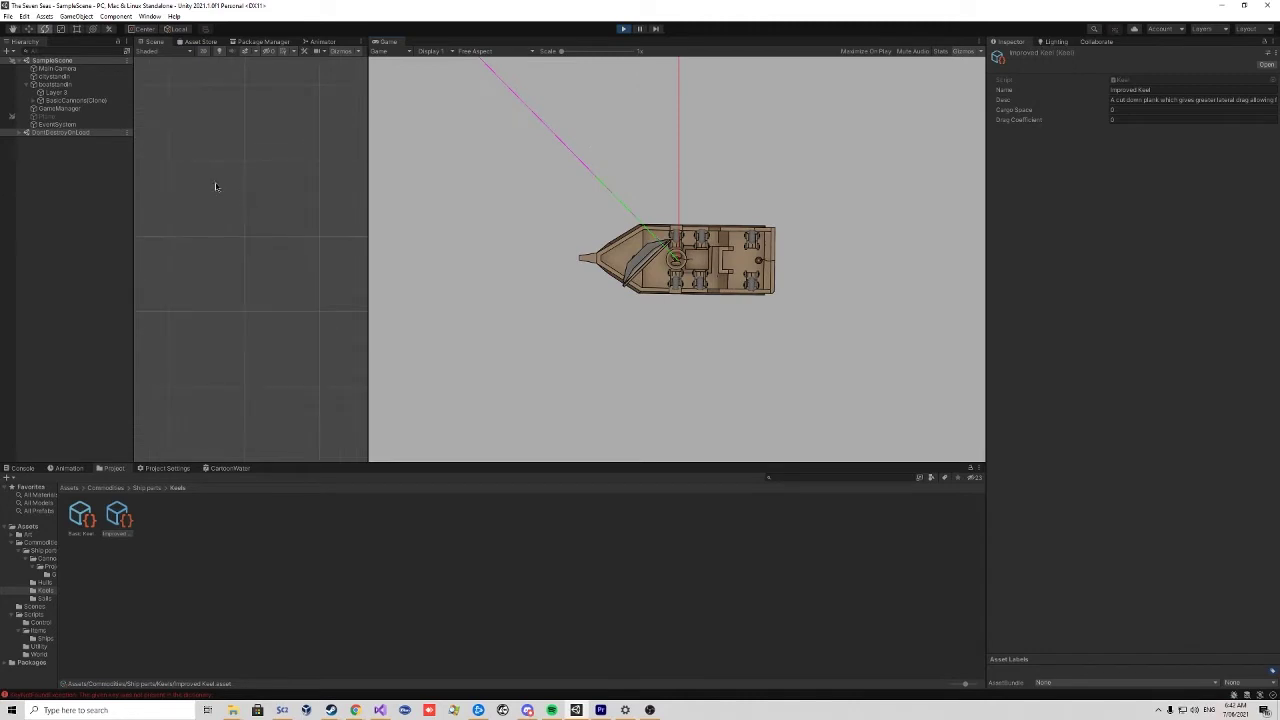
Examine the ship's motion and force lines in the Scene view while it sails without keel drag.
click(74, 86)
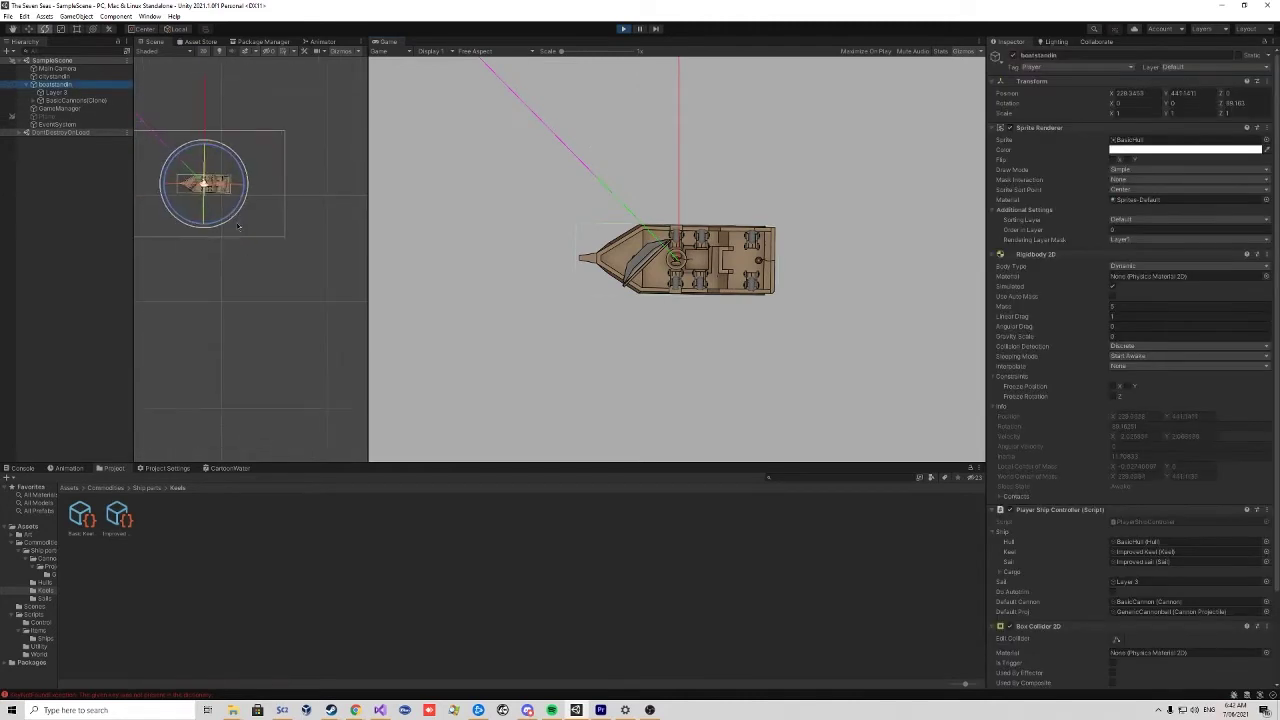
click(238, 226)
scroll(238, 226, down, 5)
middle_drag(238, 230, 304, 328)
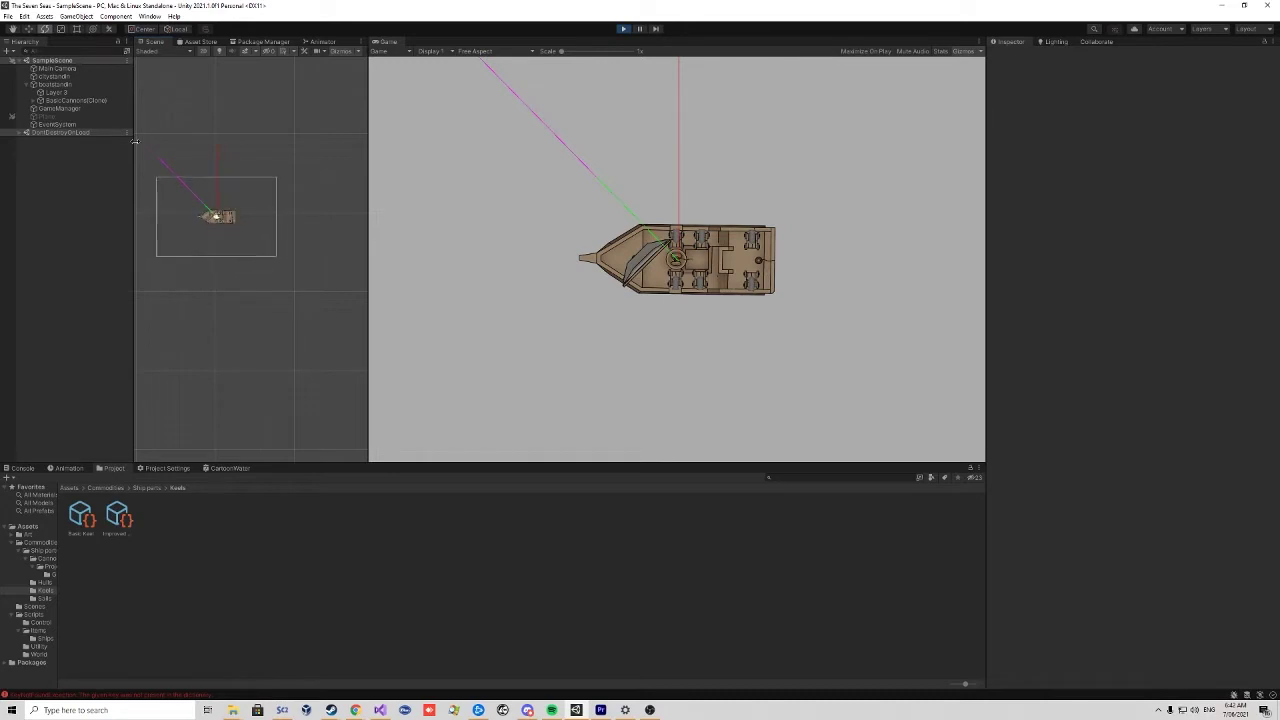
double_click(55, 84)
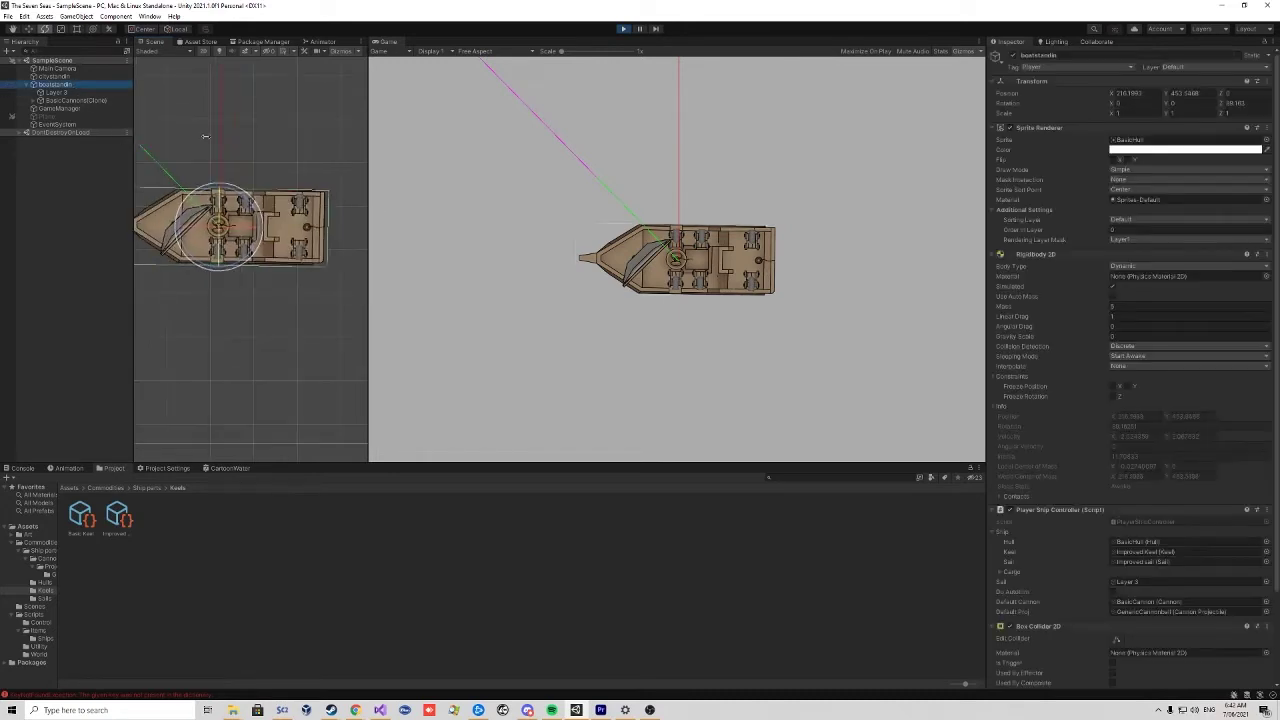
click(294, 318)
scroll(294, 318, down, 5)
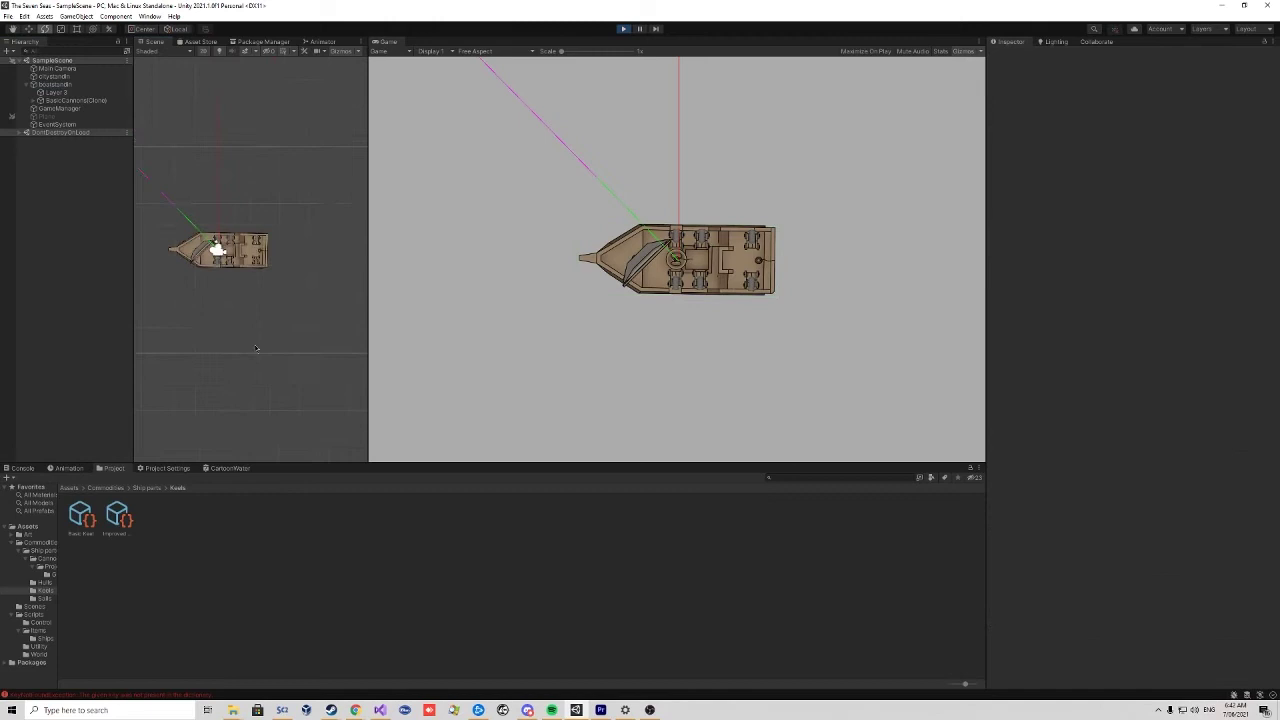
middle_drag(194, 396, 278, 514)
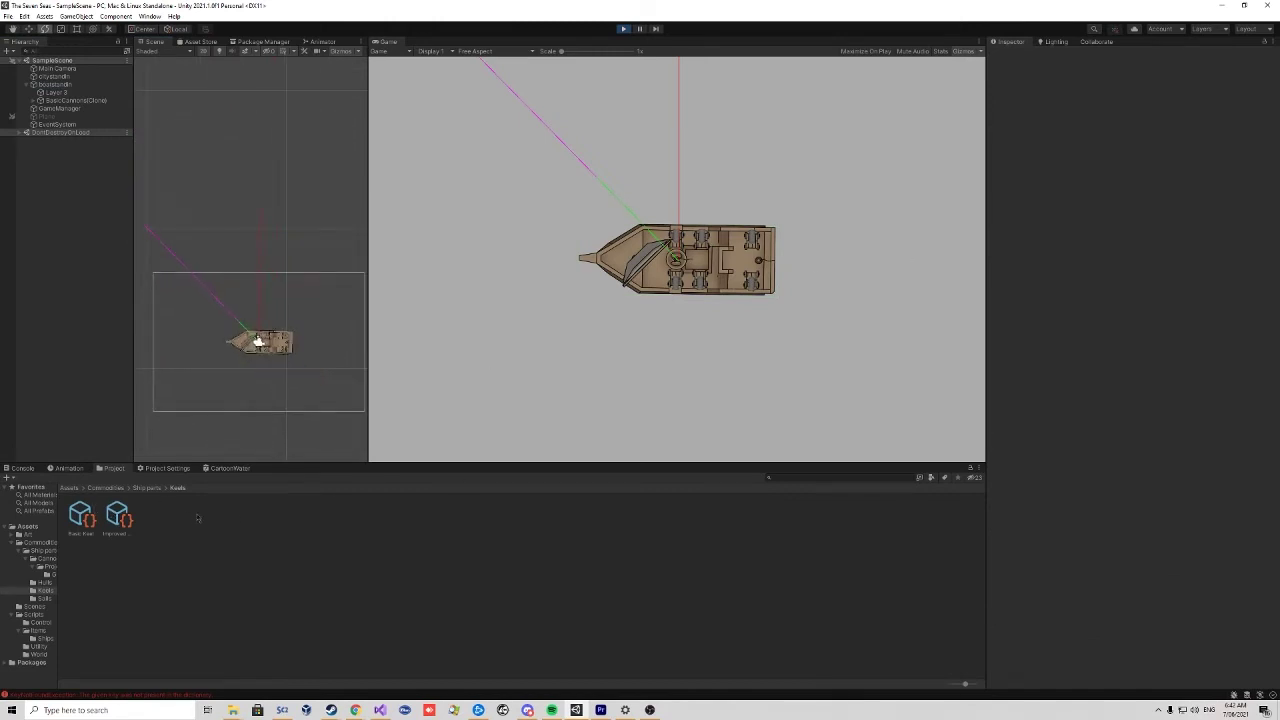
Set the Improved Keel asset's drag coefficient to 0.05.
click(118, 516)
click(1187, 120)
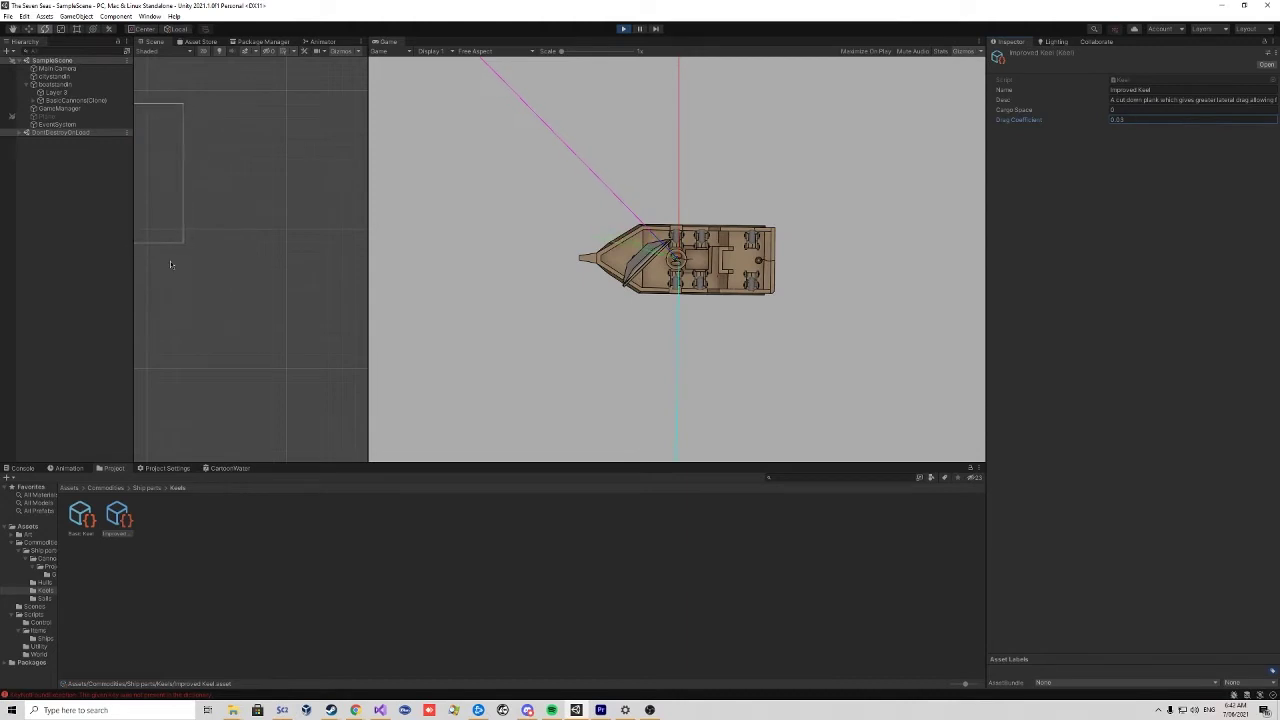
Examine the ship's motion and its lateral keel force line in the Scene view with keel drag restored.
middle_drag(180, 259, 362, 310)
middle_drag(232, 224, 306, 272)
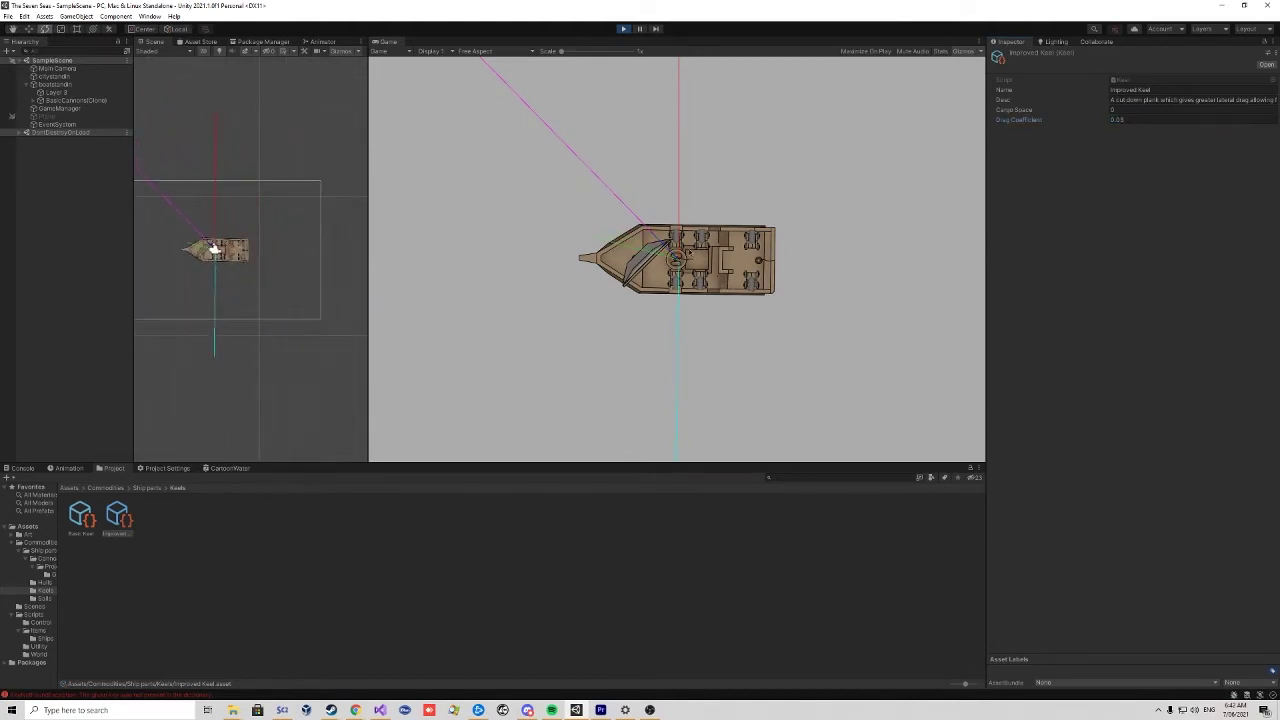
middle_drag(293, 323, 357, 349)
click(357, 349)
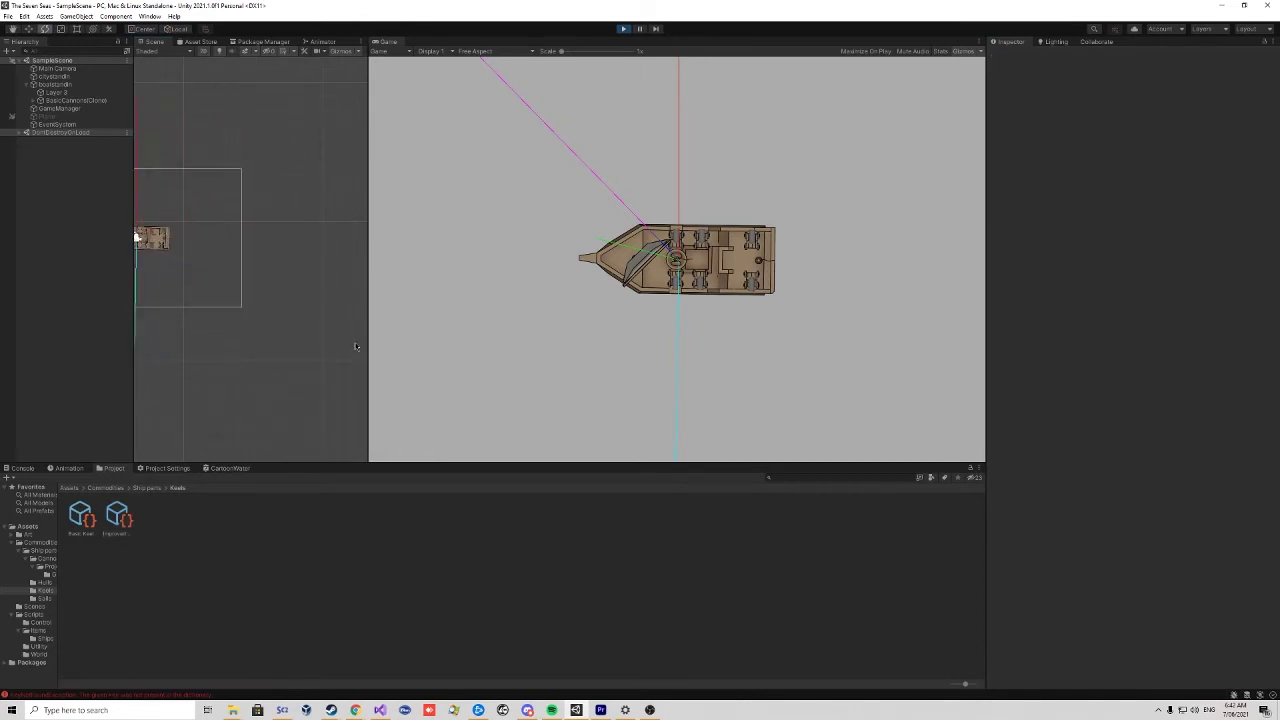
middle_drag(199, 299, 481, 295)
middle_drag(302, 287, 284, 320)
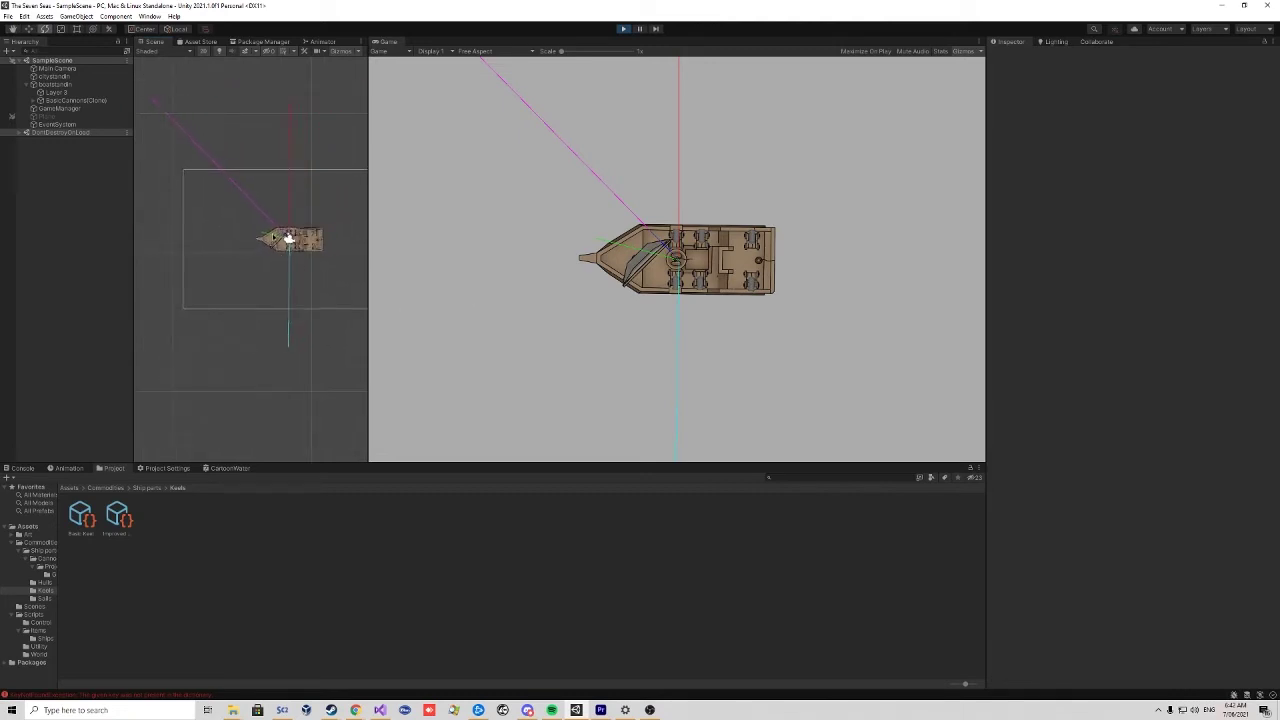
scroll(260, 245, up, 2)
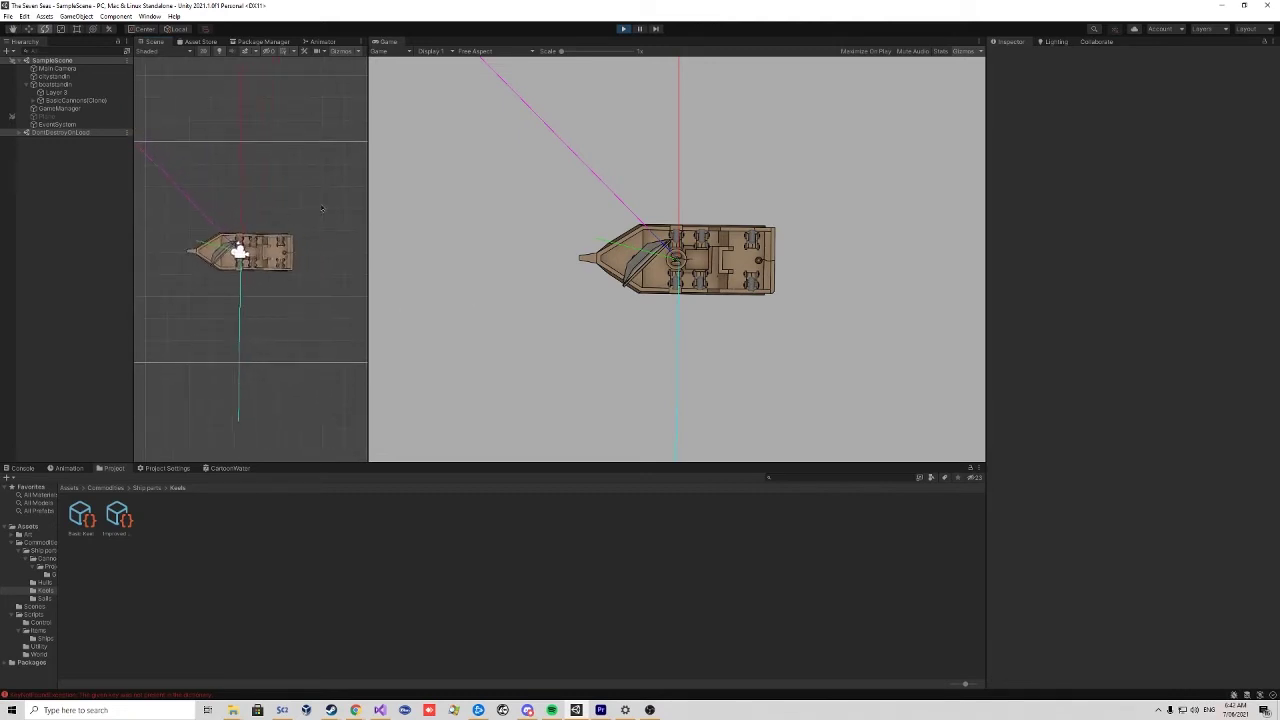
scroll(295, 229, down, 2)
scroll(295, 225, down, 2)
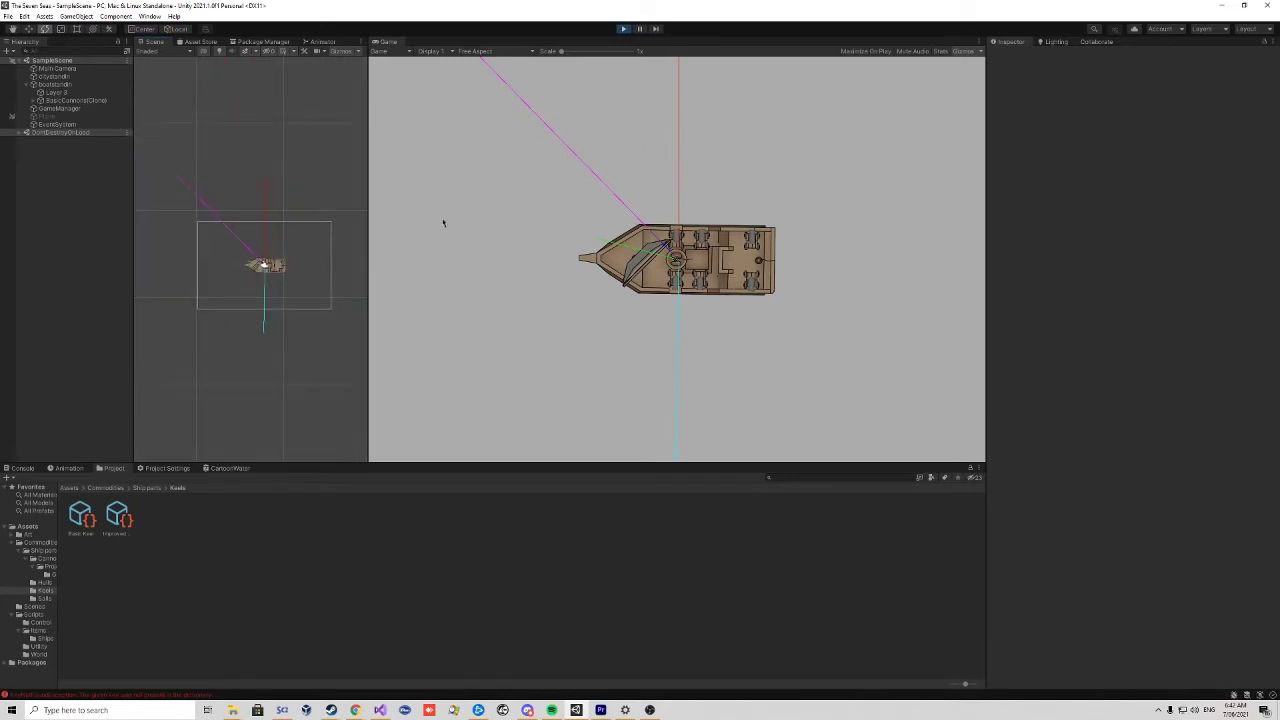
Turn the ship further to port and follow it in the Scene view on its new heading.
key(a)
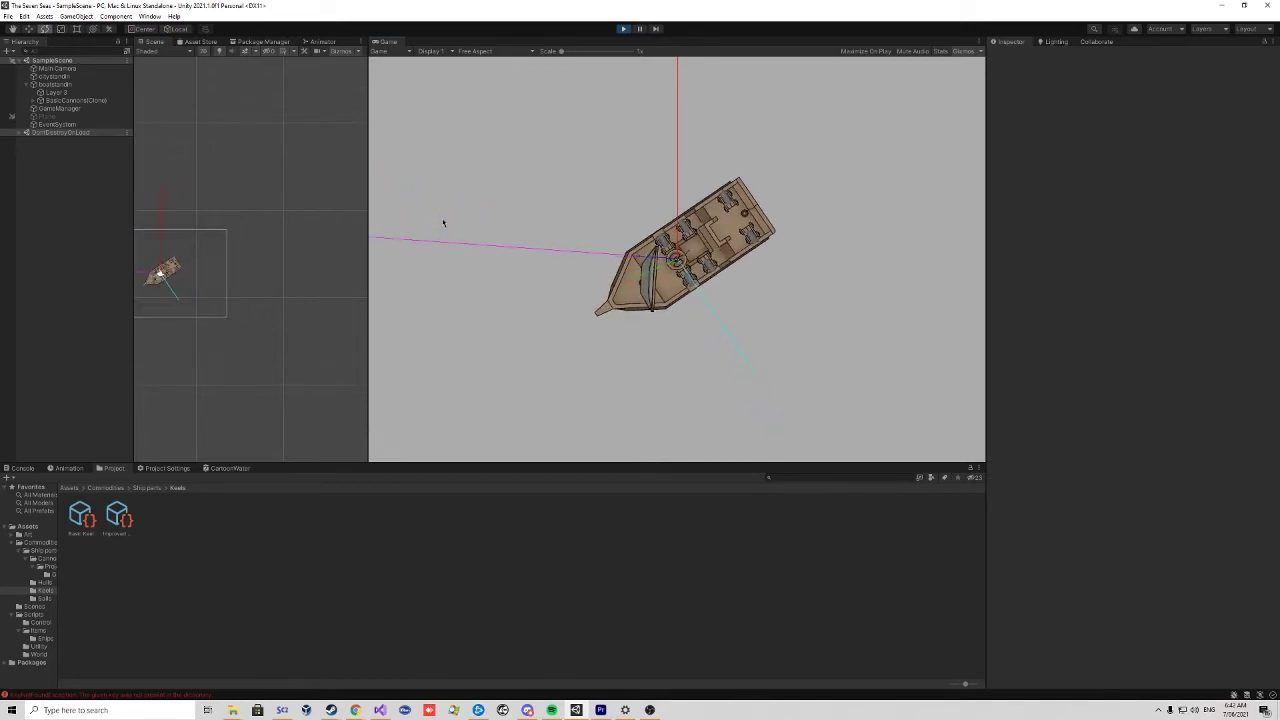
scroll(283, 286, down, 5)
middle_drag(190, 248, 310, 246)
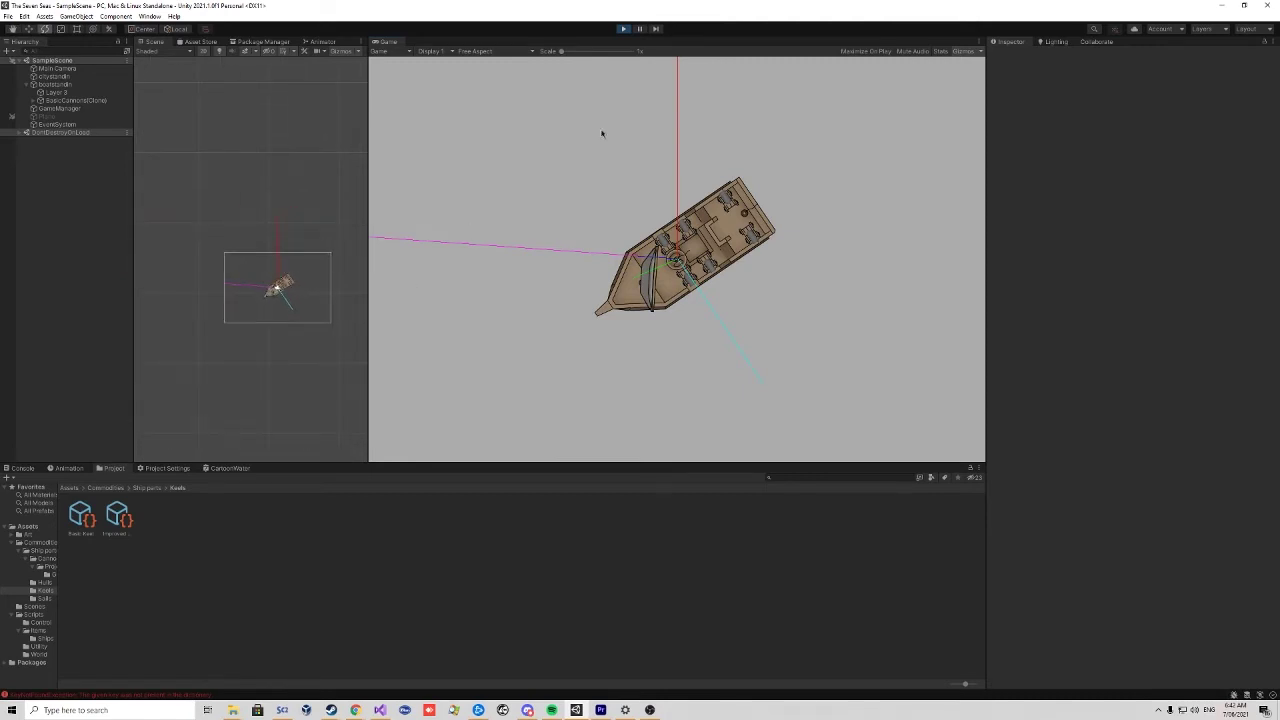
Reopen the Improved Keel asset and enter a drag coefficient of 0.05.
click(118, 516)
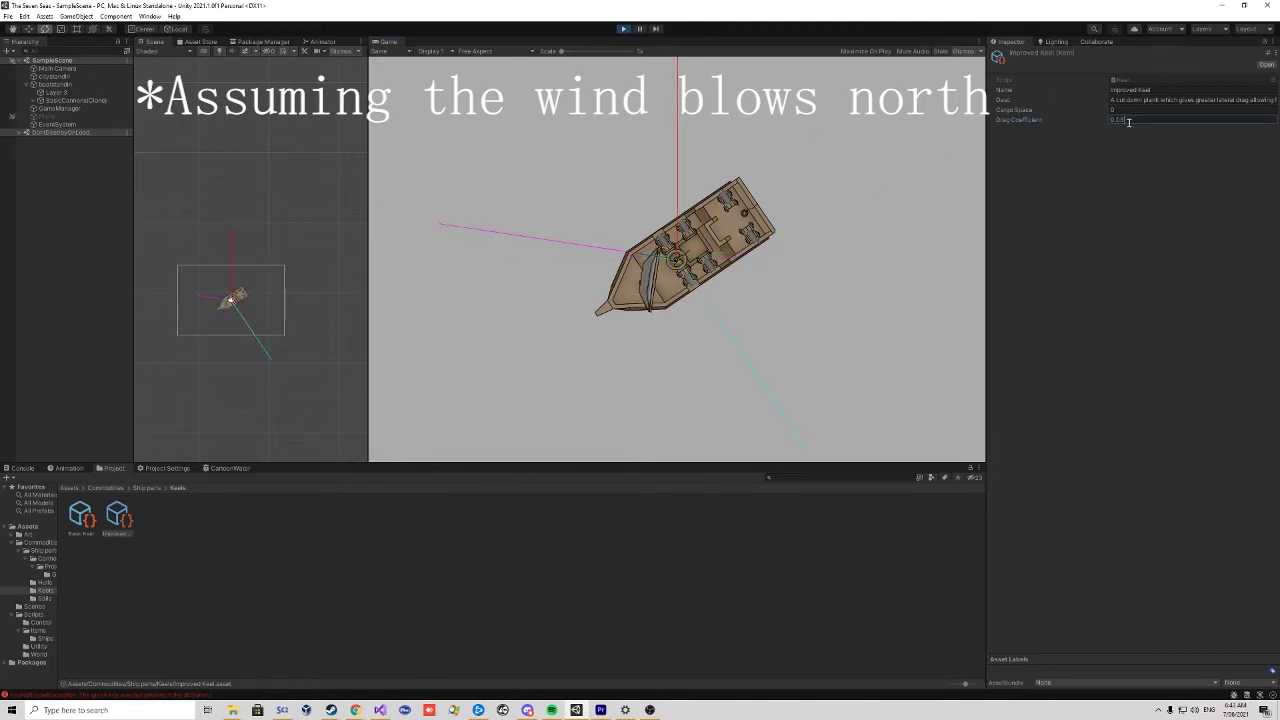
key(Return)
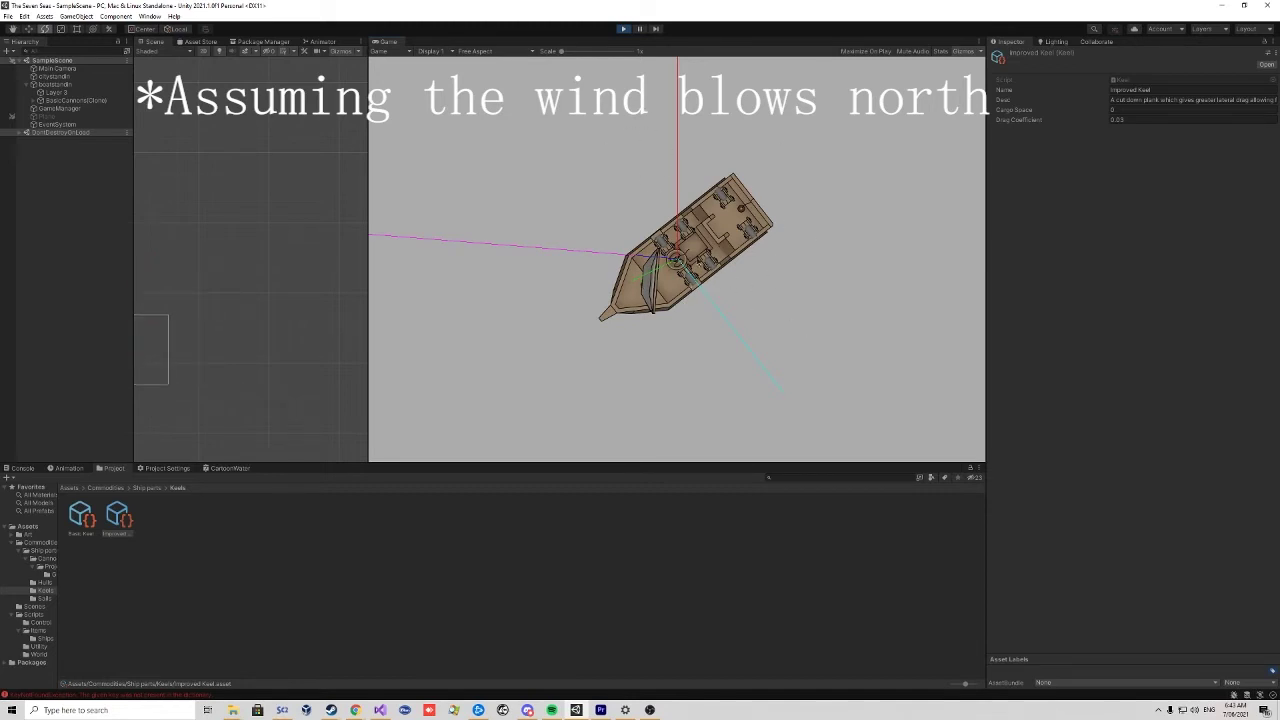
Follow the sailing ship in the Scene view from a wider view to examine its course relative to the wind.
middle_drag(253, 329, 405, 275)
click(265, 343)
scroll(265, 343, down, 5)
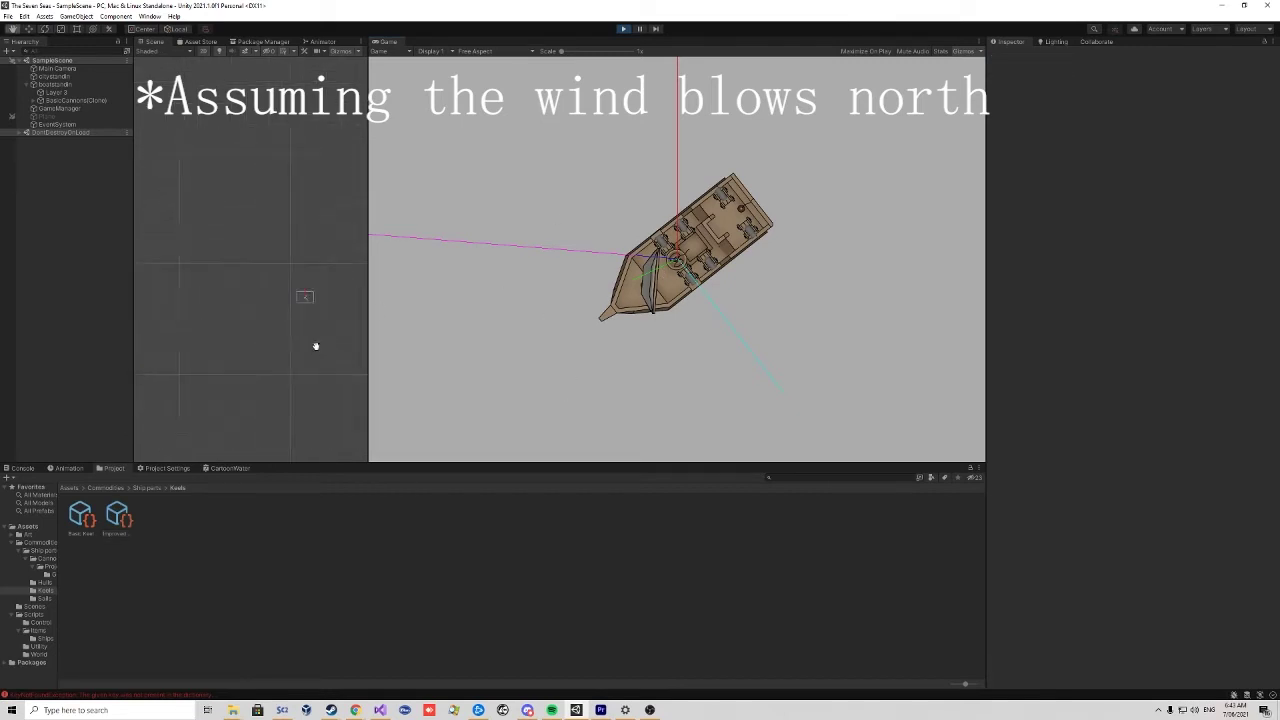
middle_drag(290, 374, 269, 225)
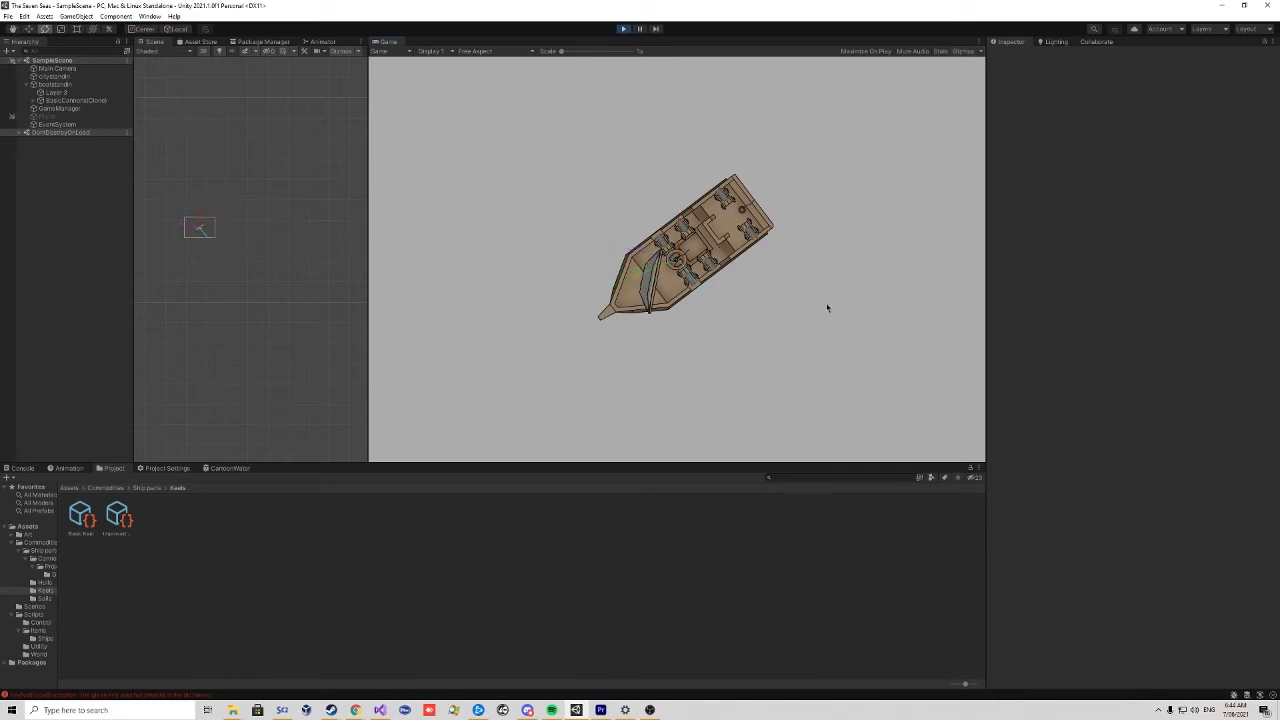
Activate the Plane object as the water surface and turn the ship to starboard.
click(44, 117)
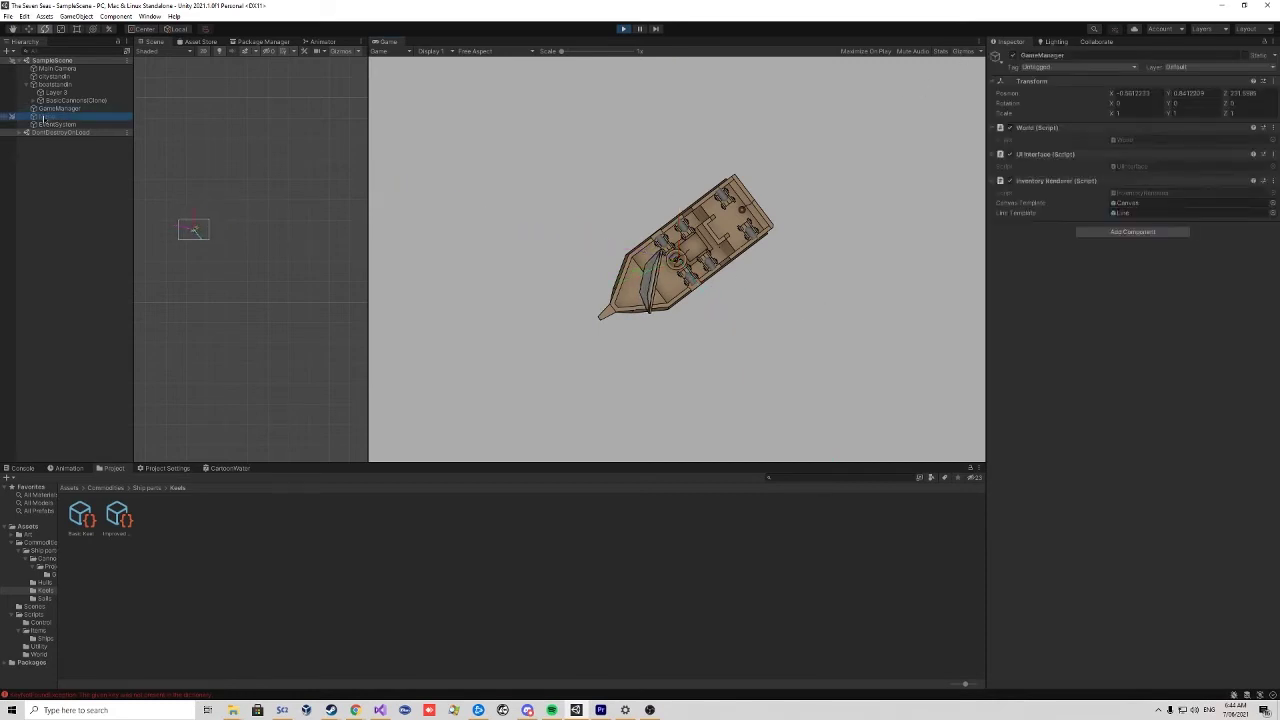
click(1013, 56)
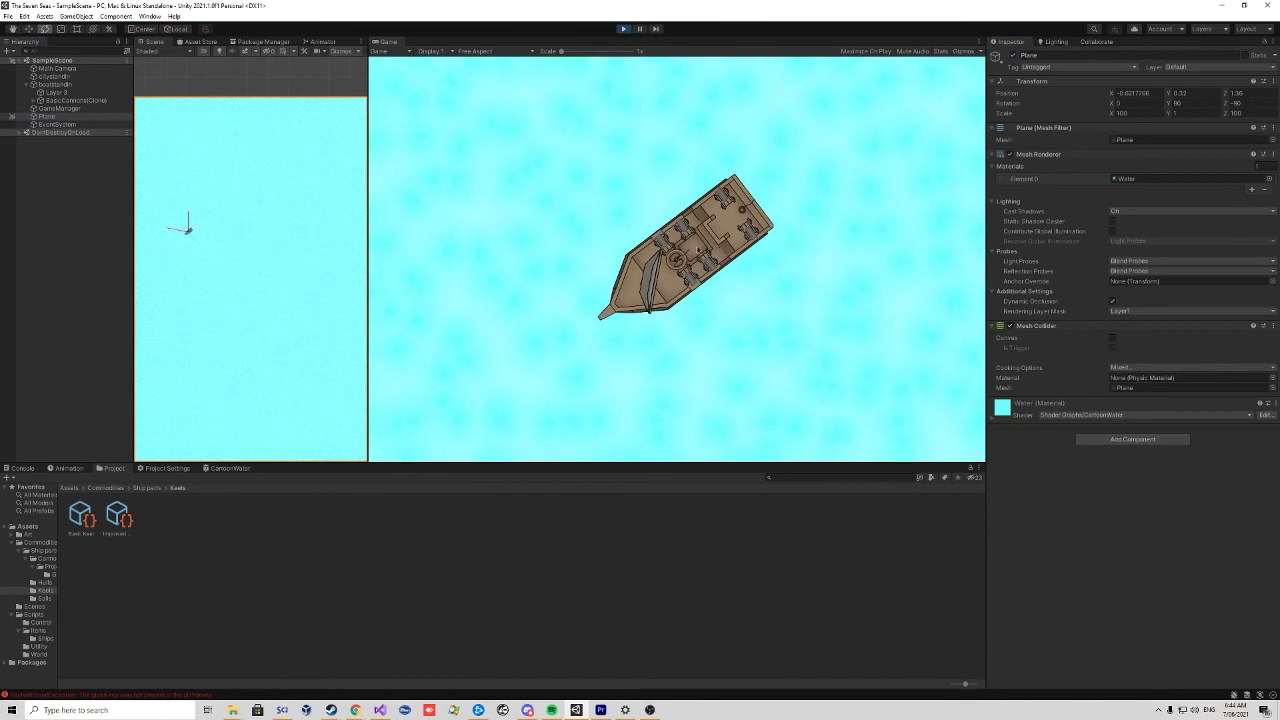
key(d)
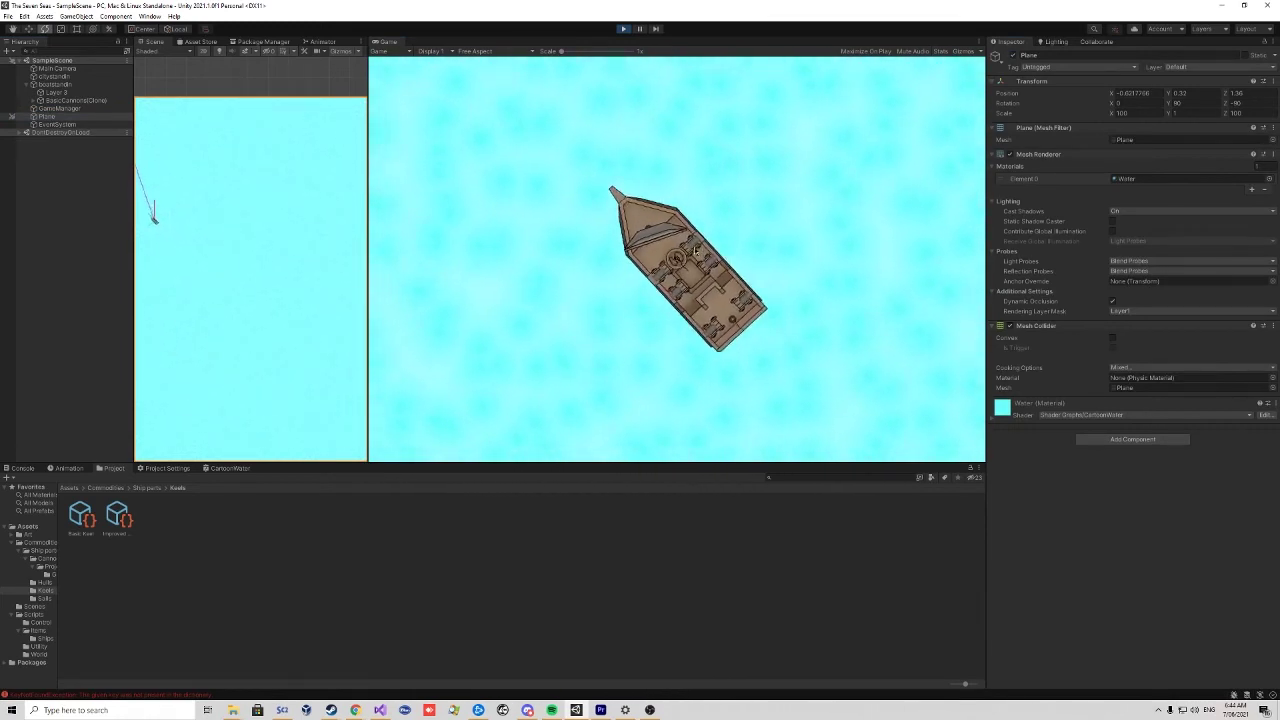
click(240, 97)
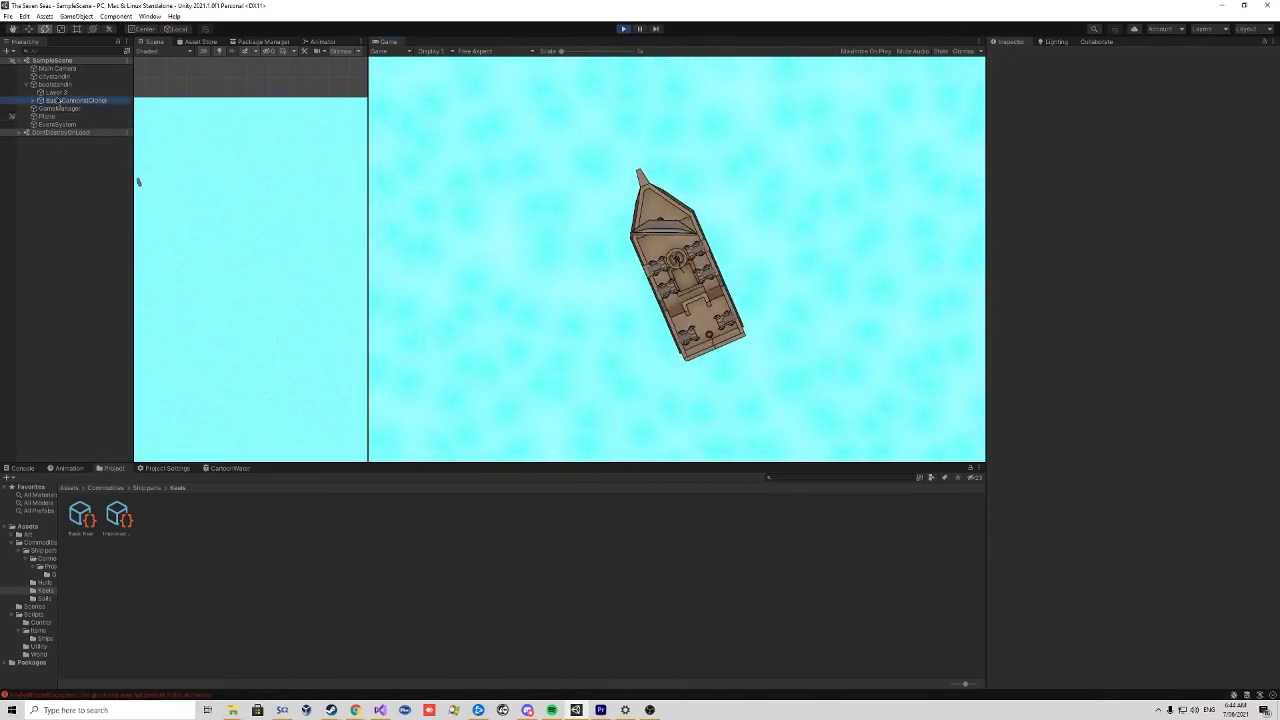
Focus the Scene view on the citystandin object and survey the extent of the water plane around it.
double_click(54, 76)
scroll(277, 304, down, 6)
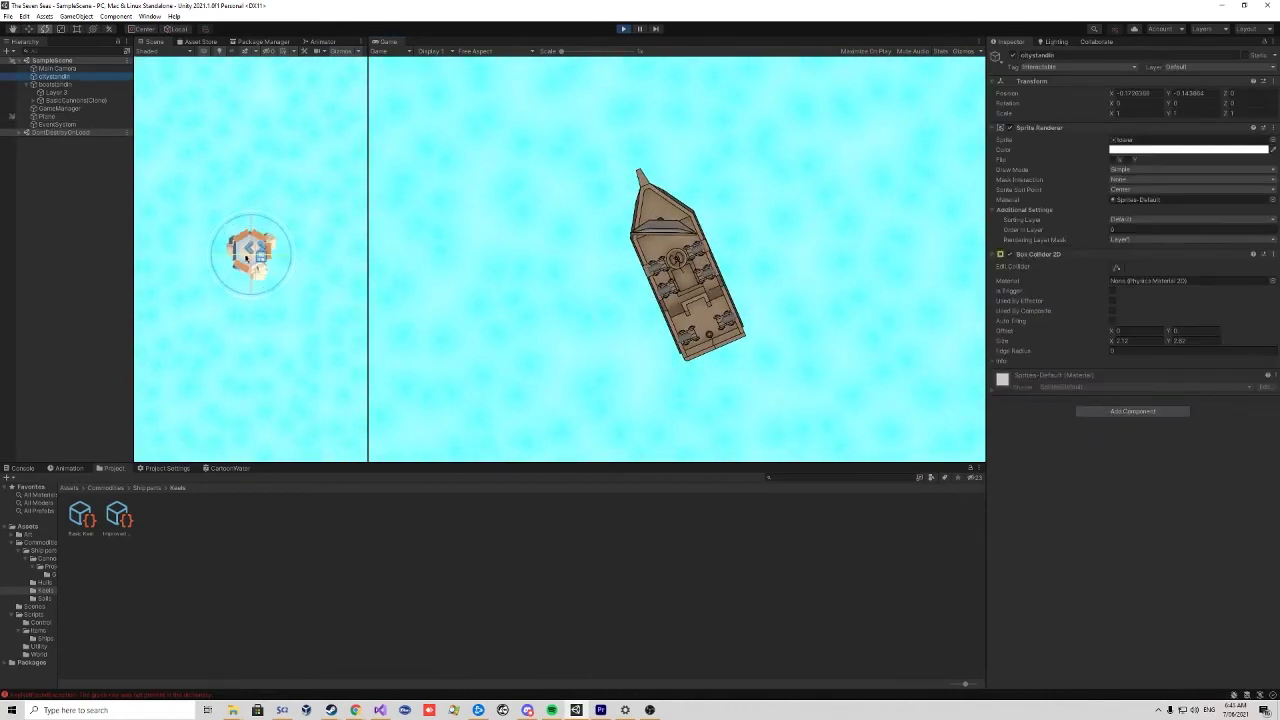
click(286, 317)
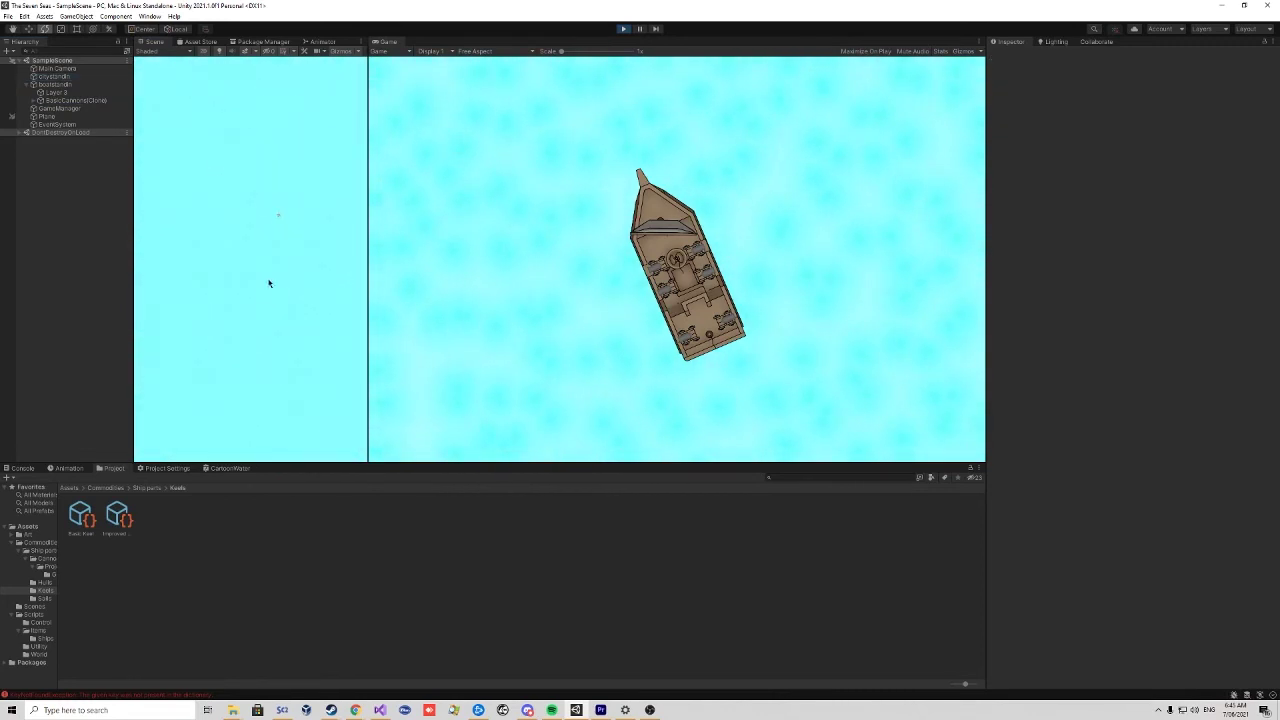
middle_drag(326, 317, 417, 286)
scroll(311, 363, down, 4)
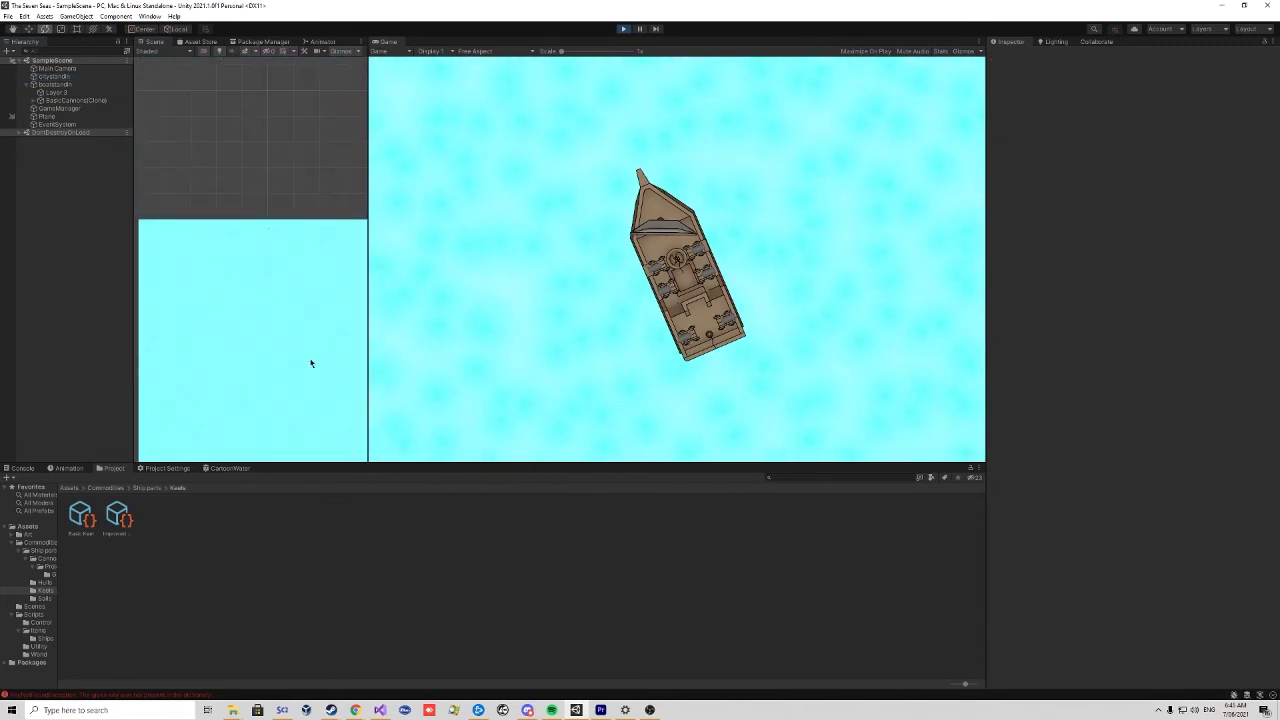
scroll(274, 294, up, 7)
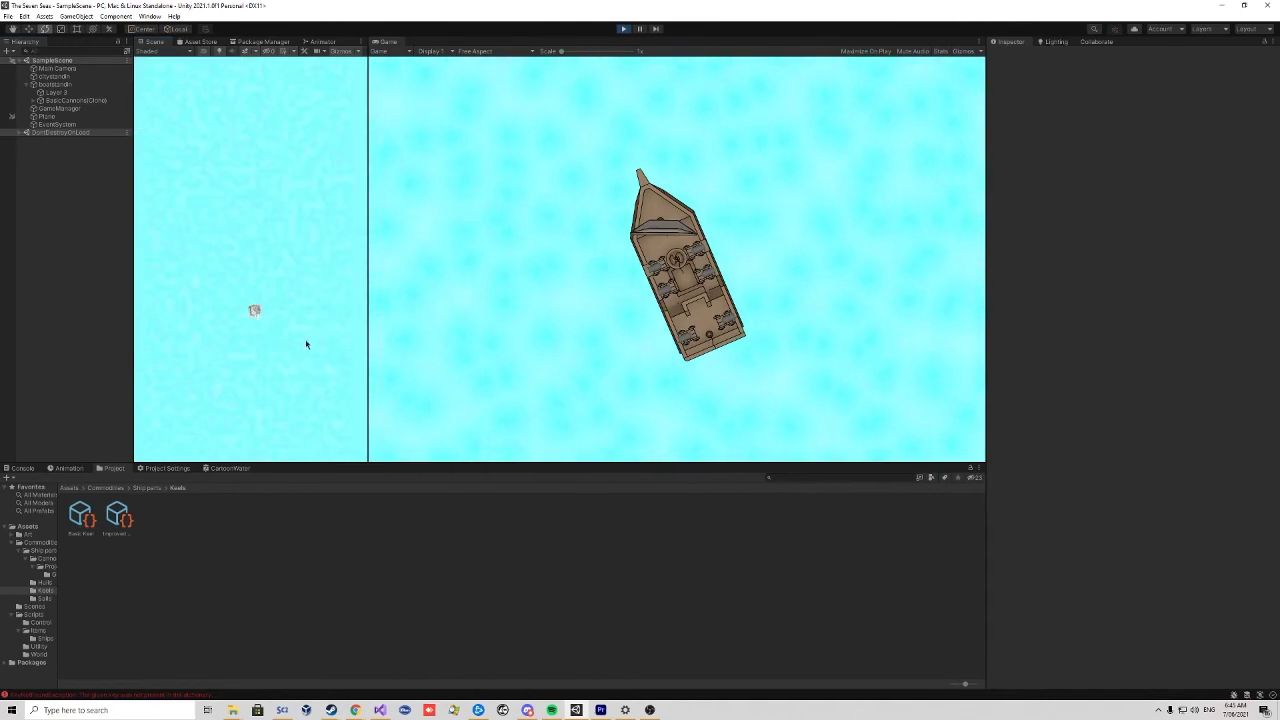
scroll(305, 343, up, 3)
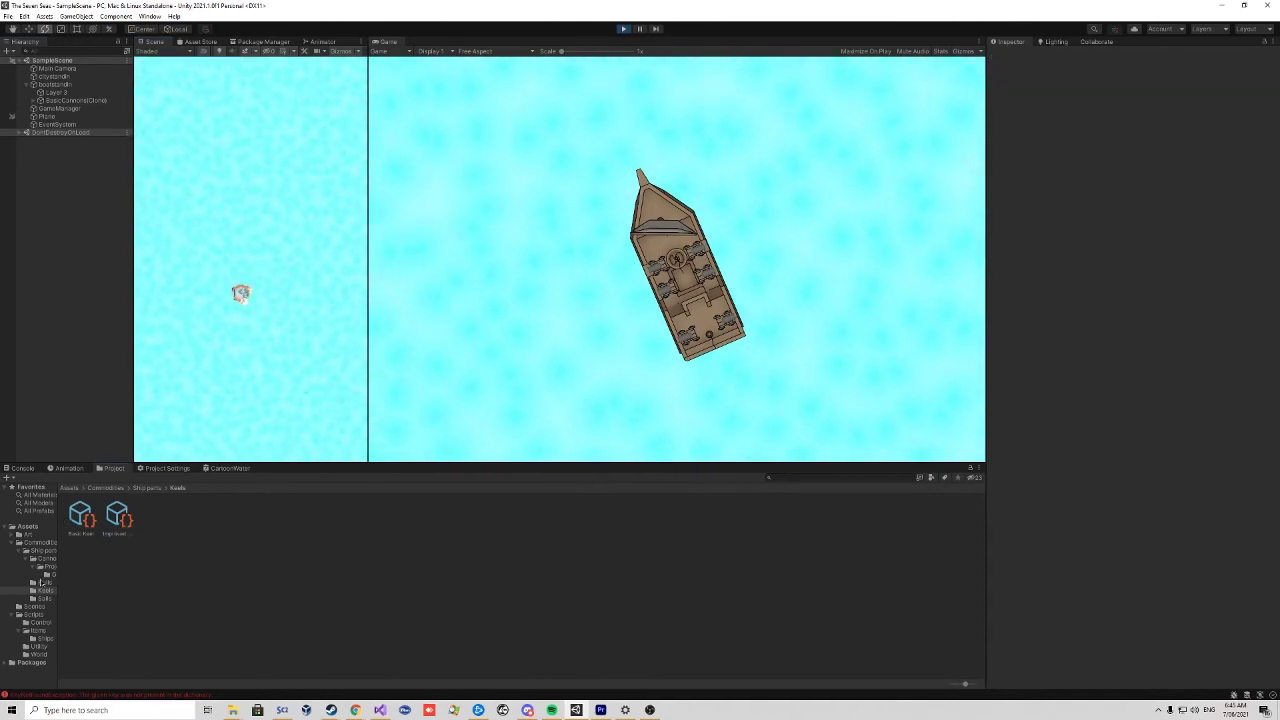
Inspect the sail levels of the Basic Sail and Improved Sail assets, and return to the Keels folder.
click(44, 598)
click(117, 515)
key(Left)
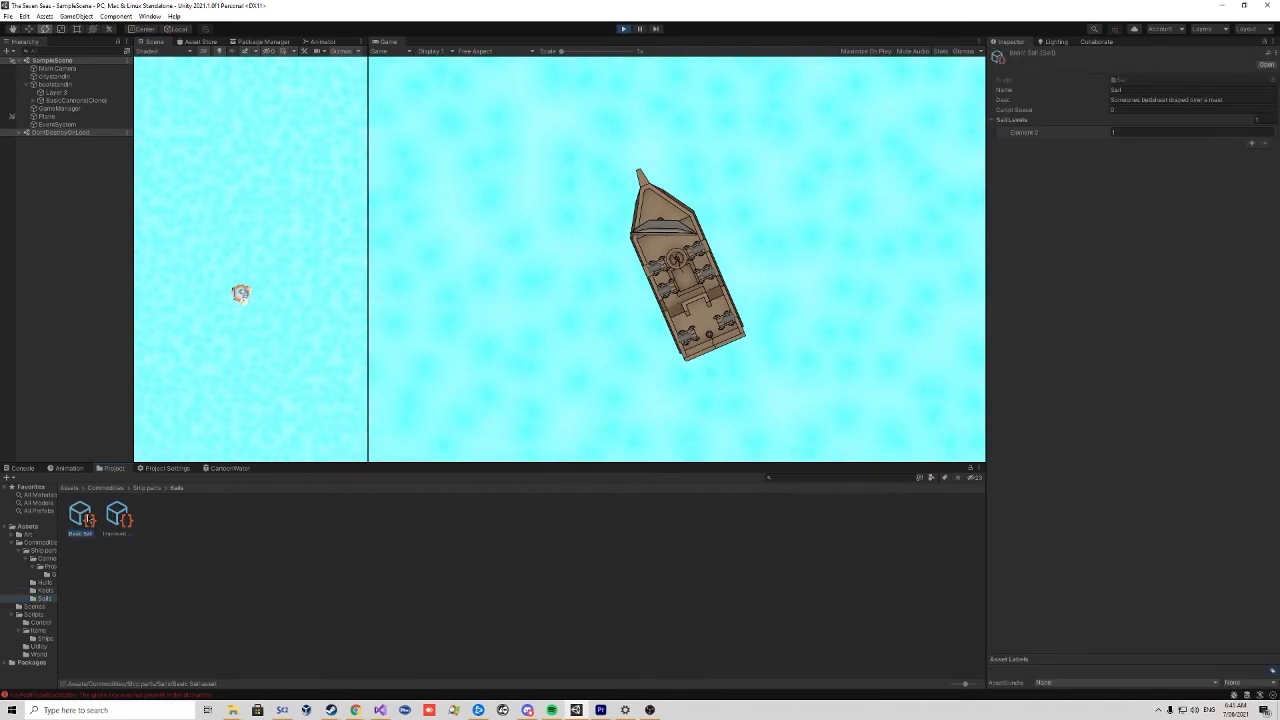
click(119, 525)
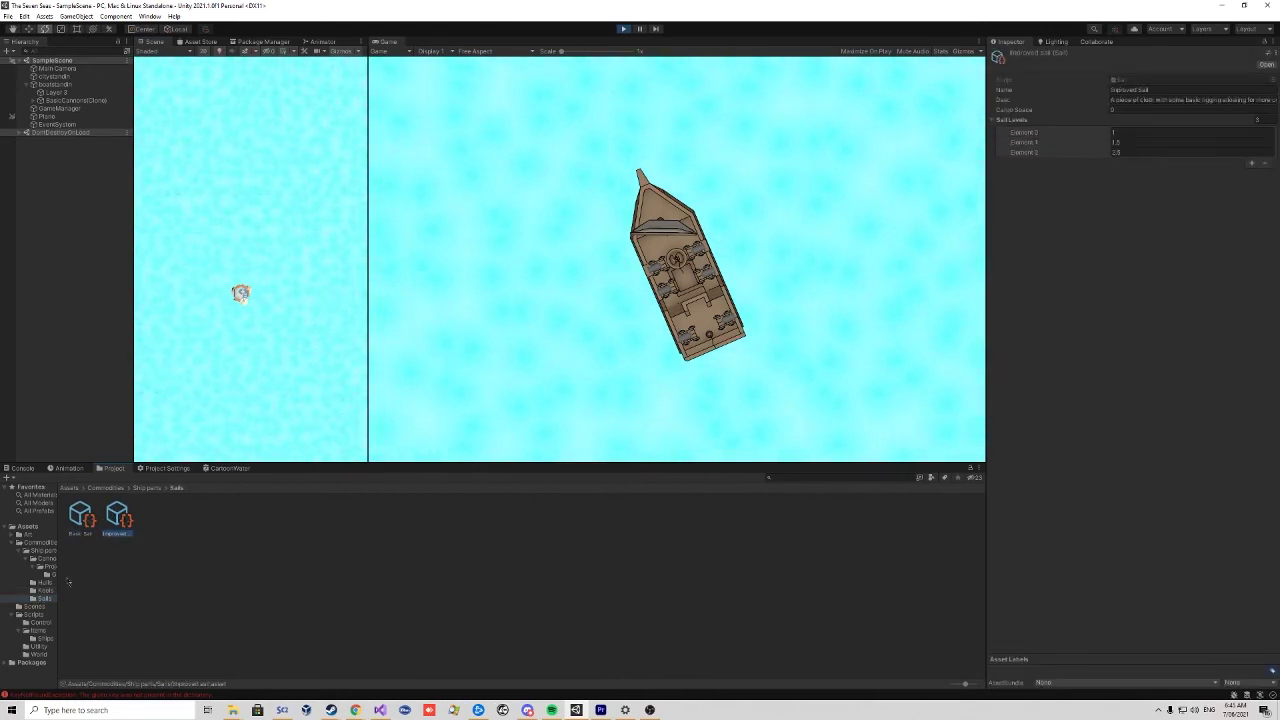
click(45, 590)
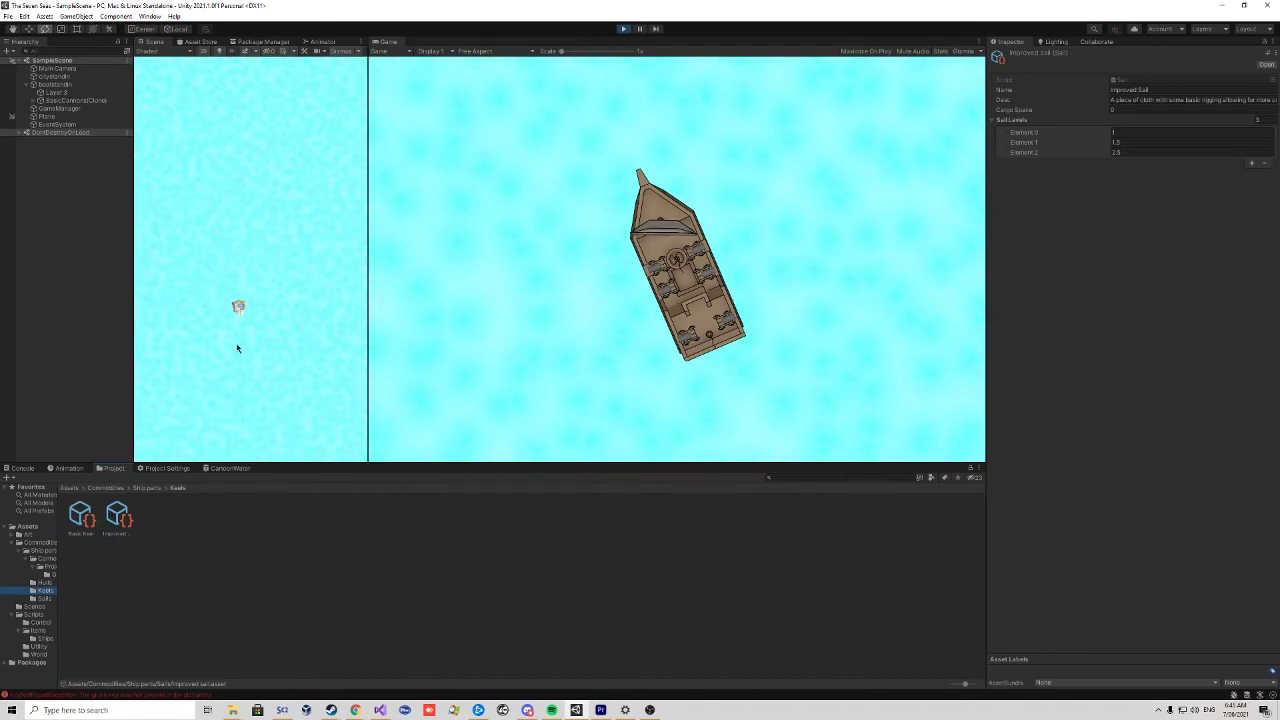
Fire the ship's starboard cannons and turn the ship to starboard.
scroll(180, 400, down, 5)
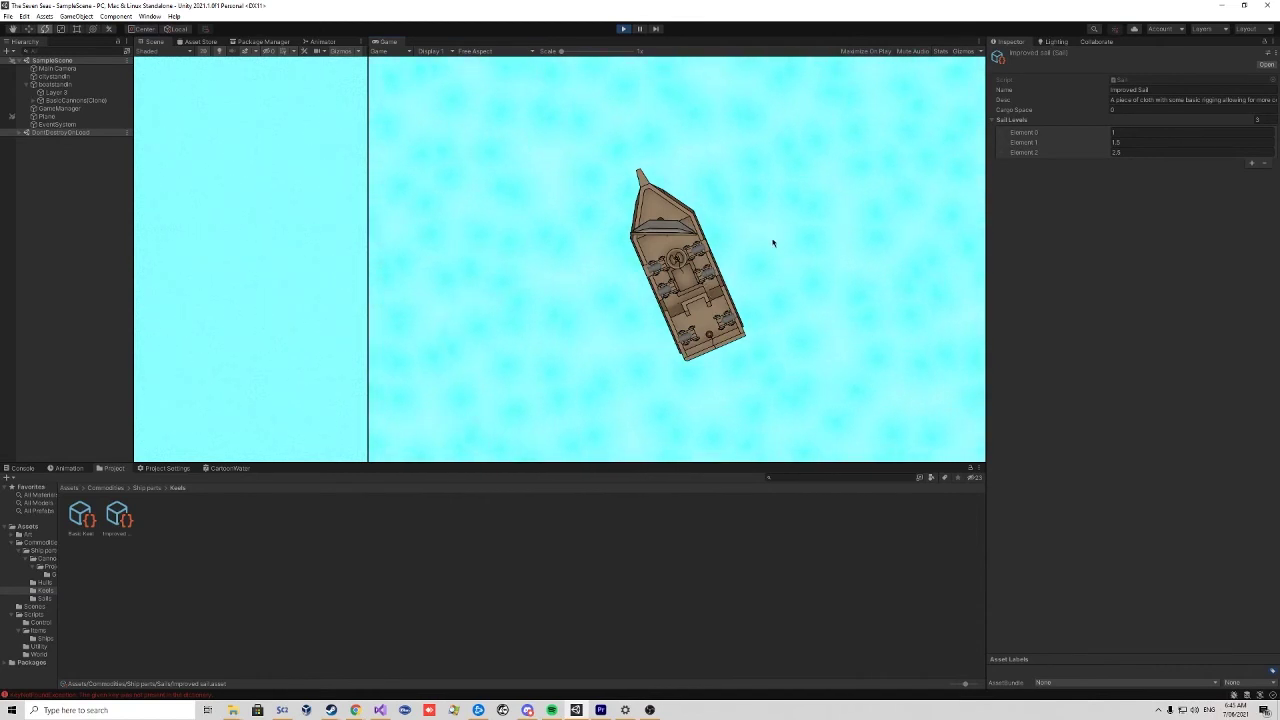
key(e)
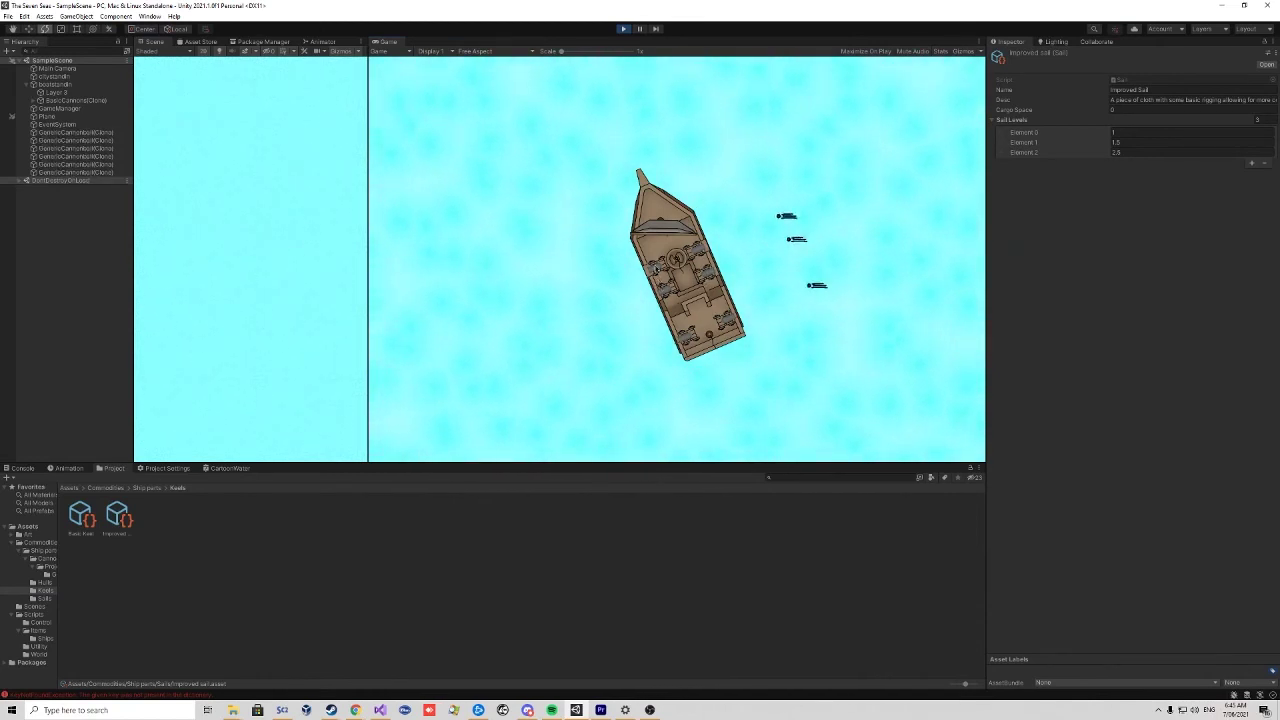
key(d)
key(d)
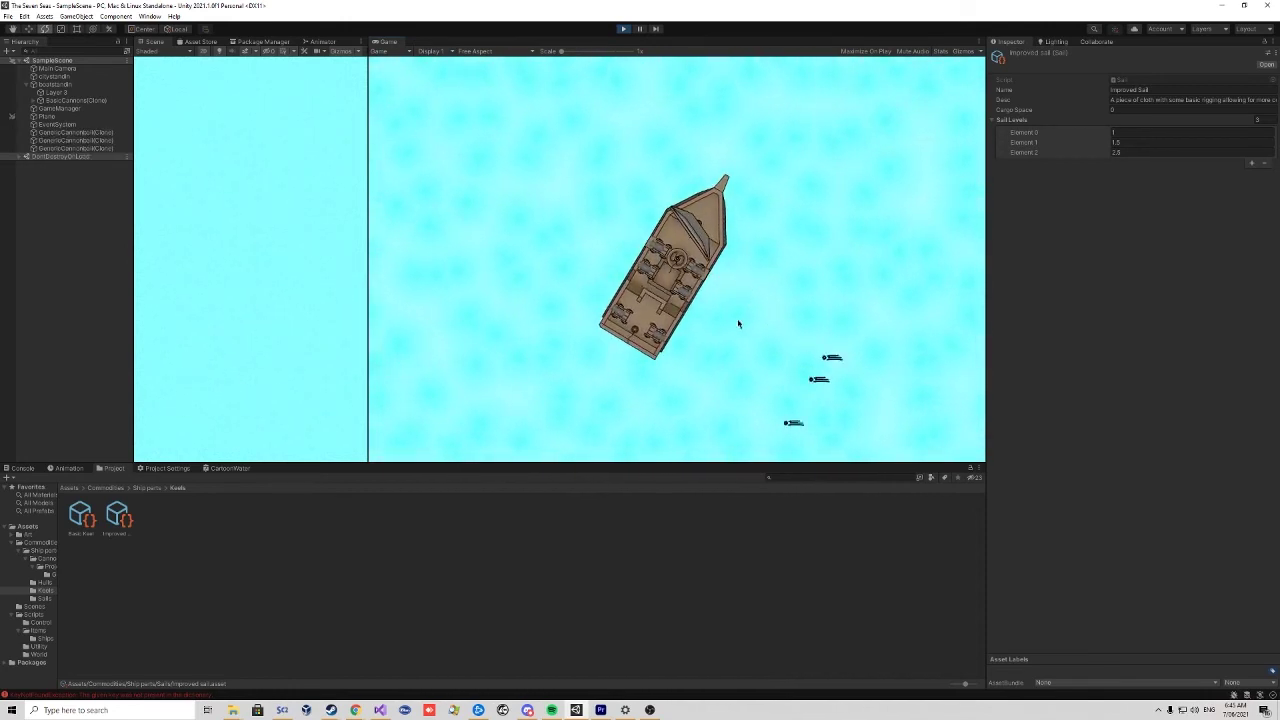
key(d)
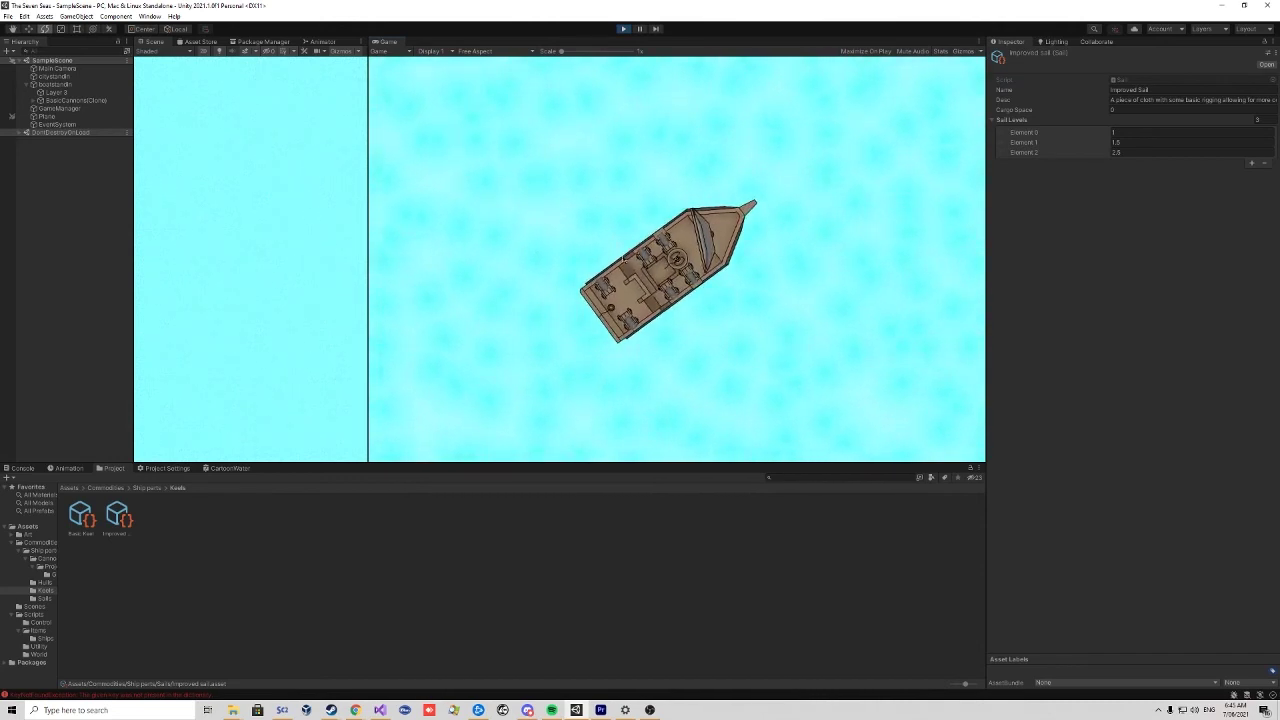
Fire the ship's port cannons and keep turning to starboard until the bow points east-southeast.
middle_drag(306, 256, 309, 261)
click(309, 261)
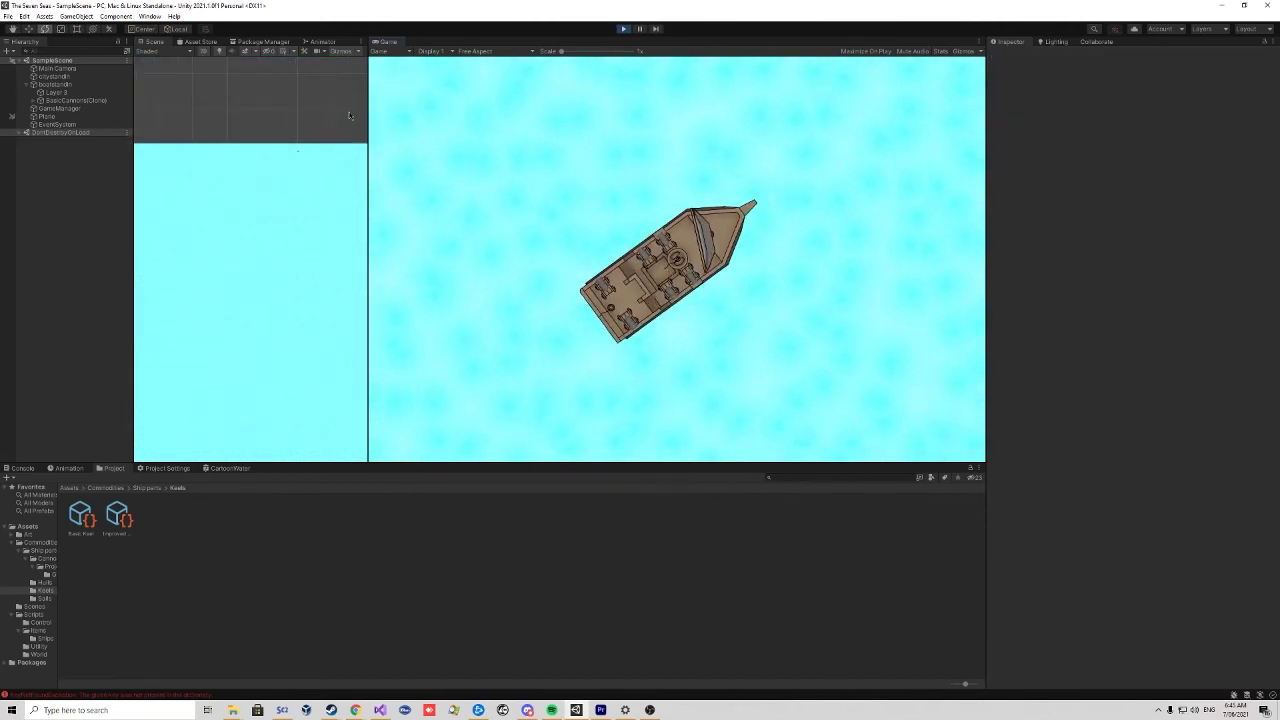
key(d)
click(620, 222)
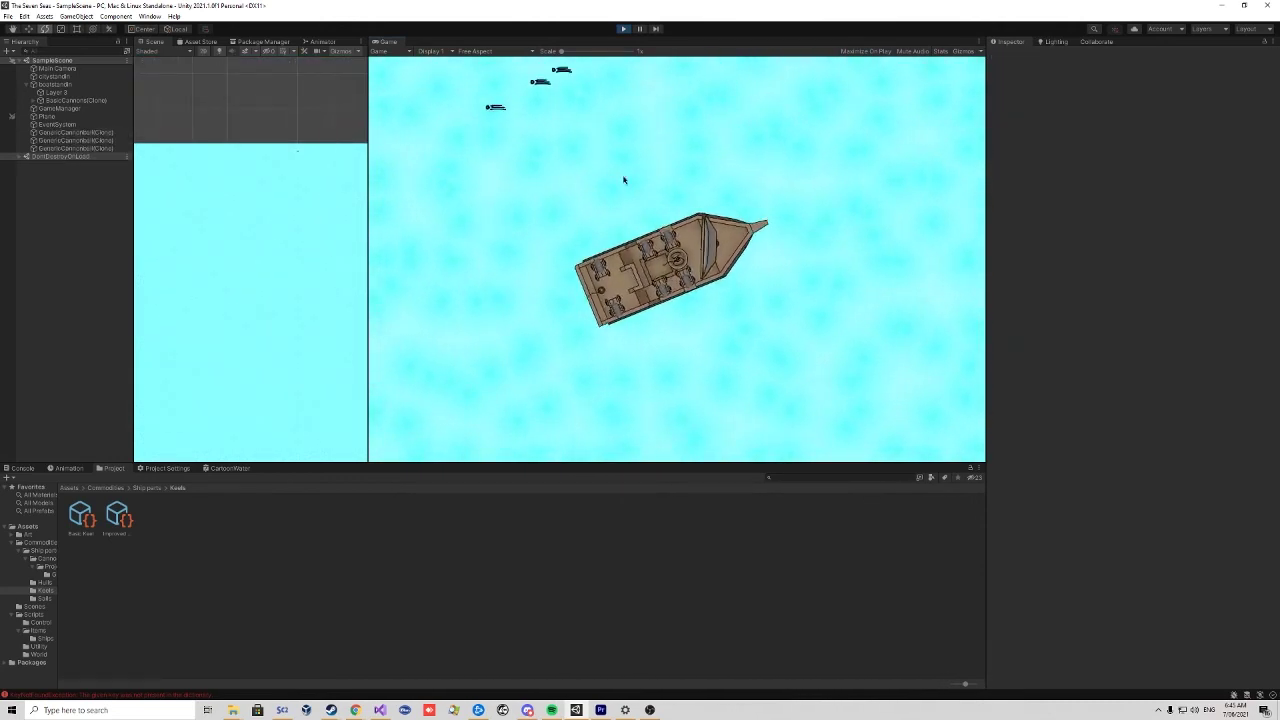
click(689, 300)
key(d)
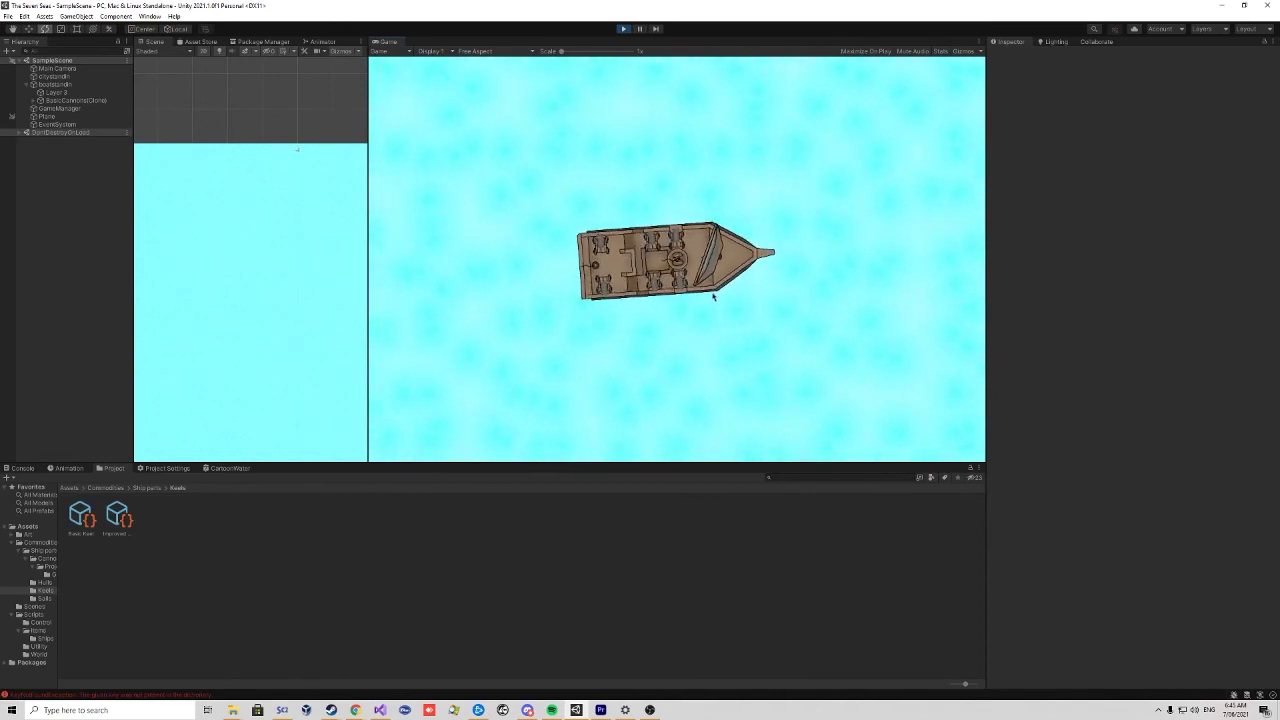
key(d)
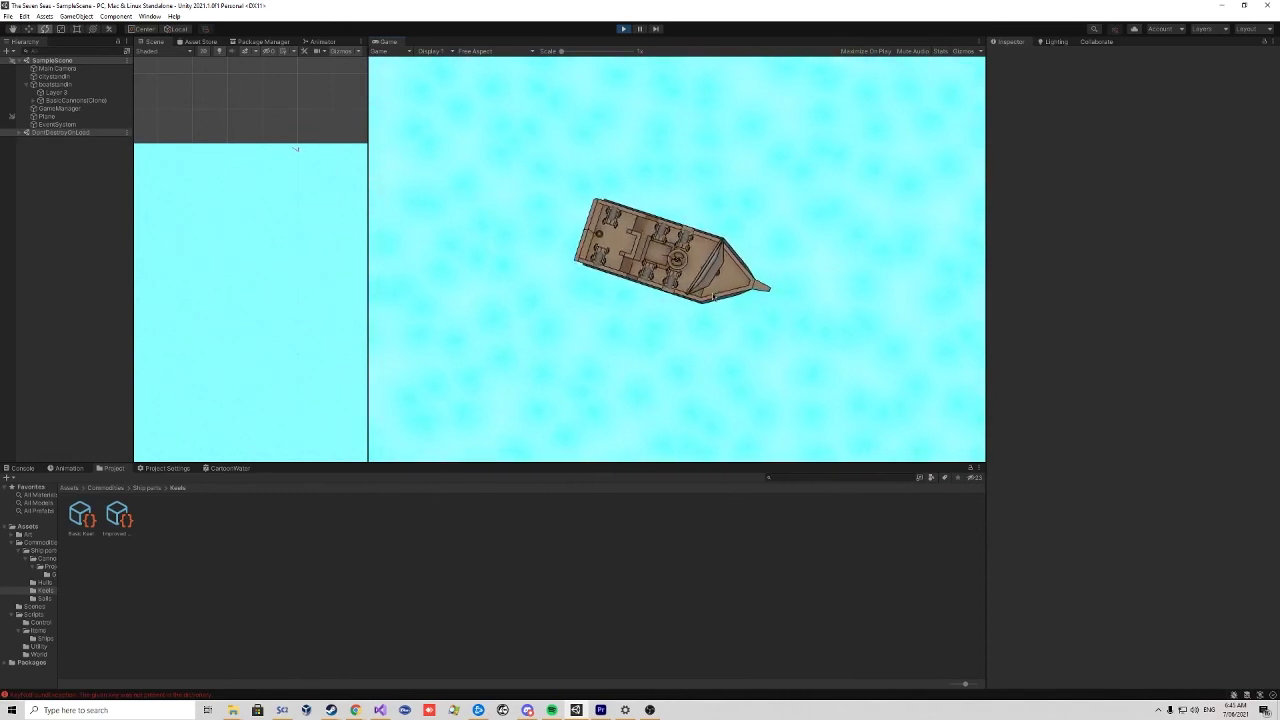
Show the force-line gizmos in the Game view and turn the ship to port through north towards the southwest.
click(962, 51)
key(a)
key(a)
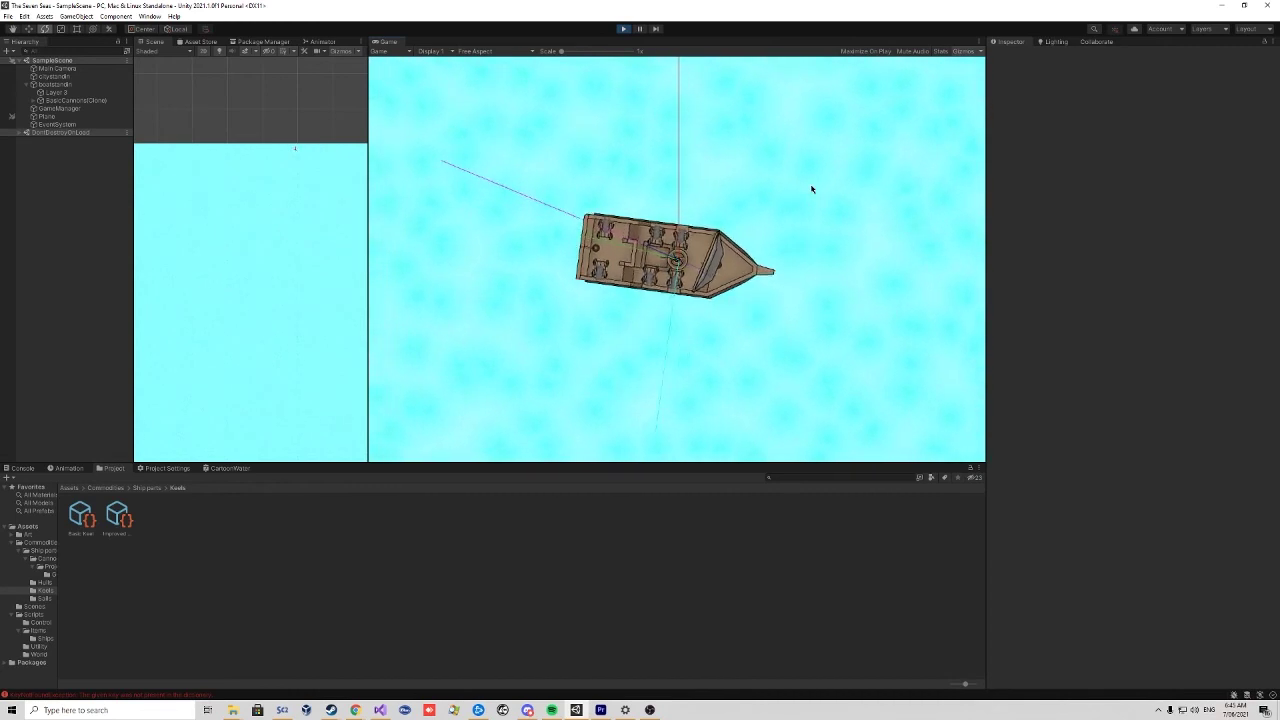
key(a)
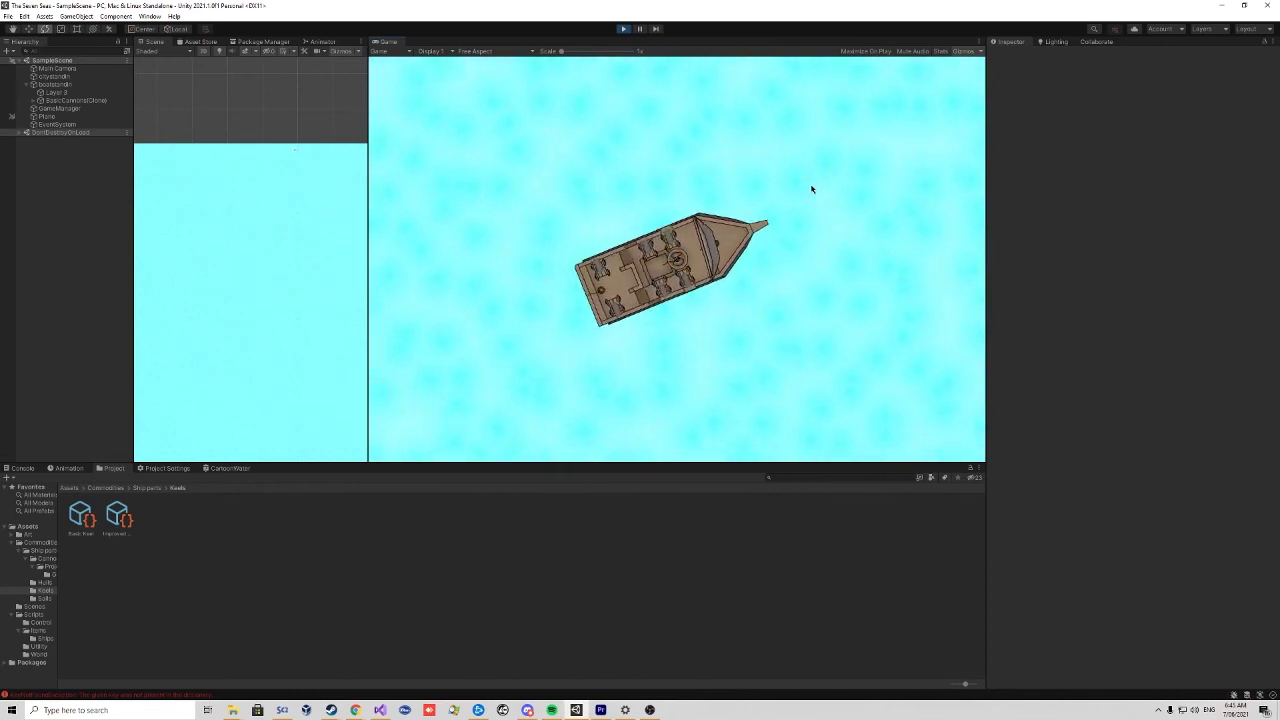
key(a)
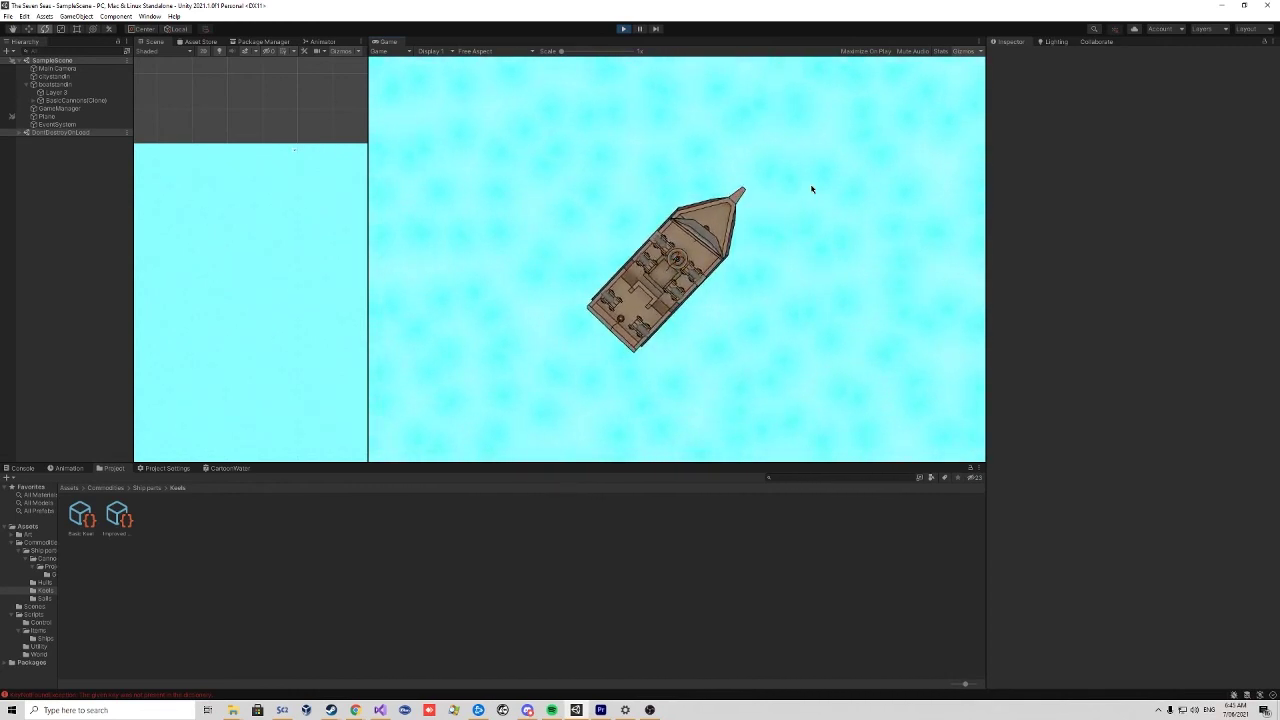
key(a)
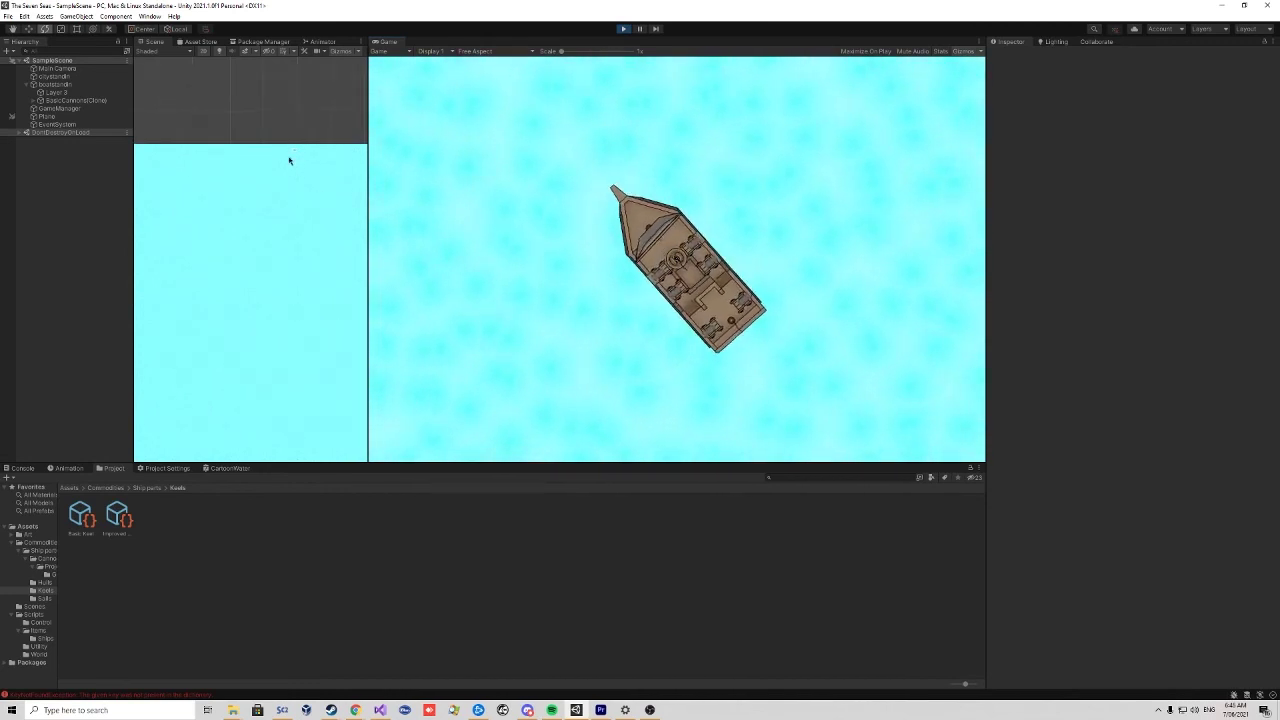
middle_drag(289, 160, 208, 248)
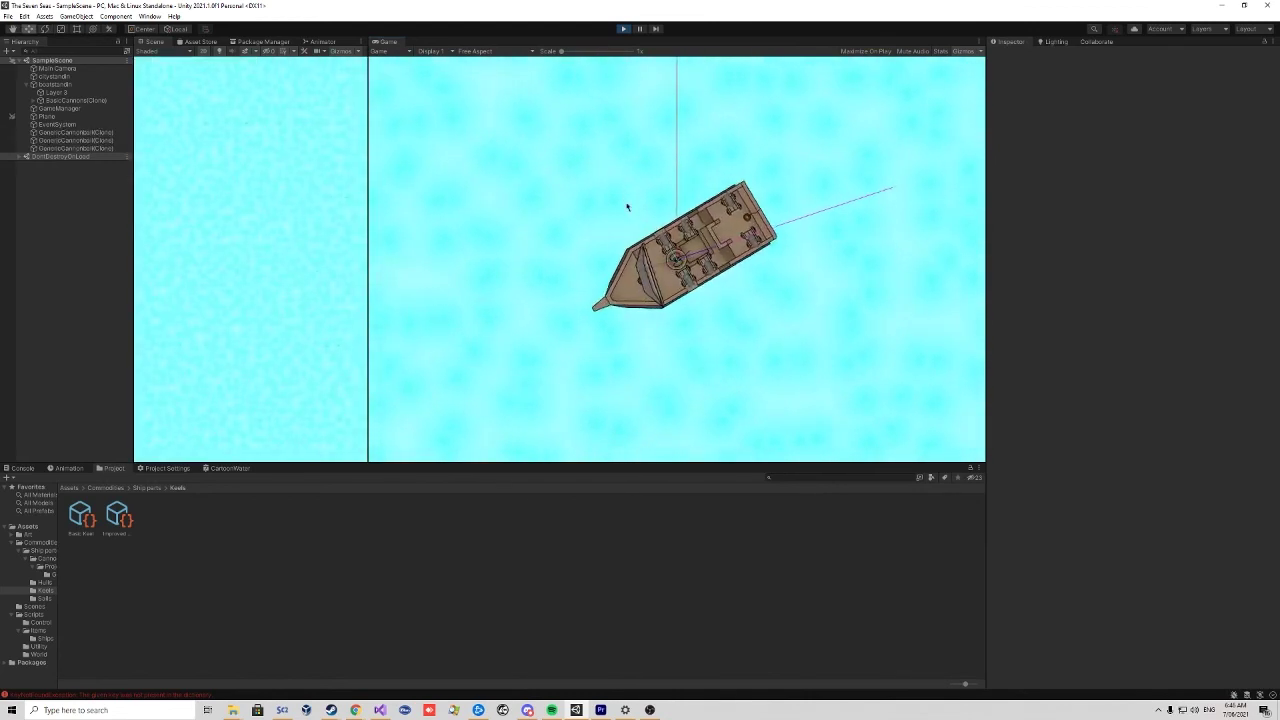